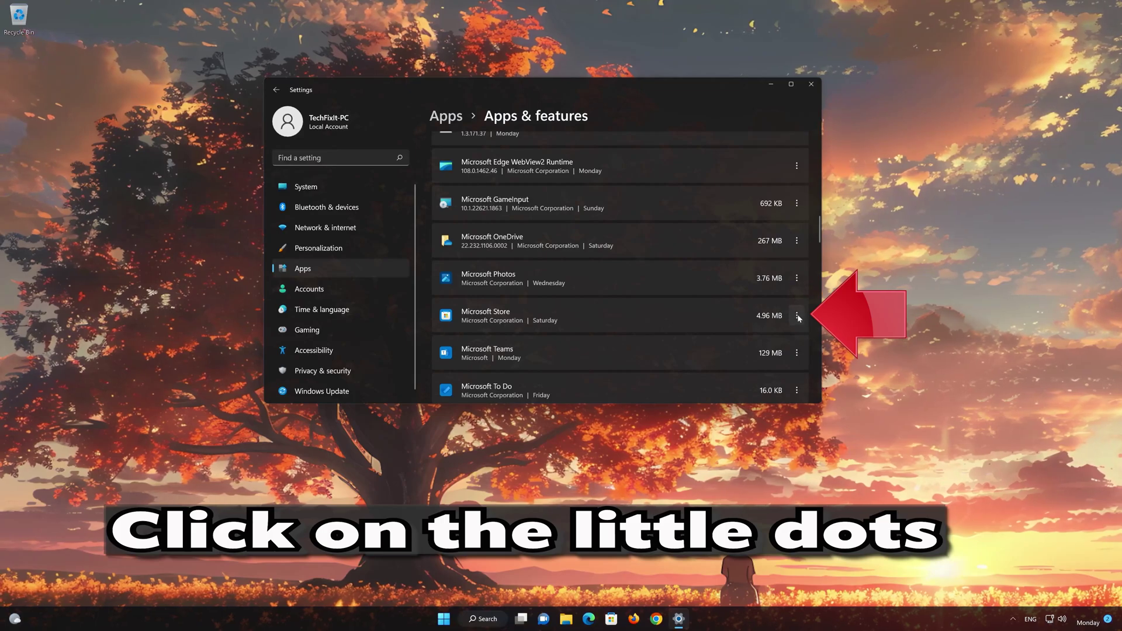
Repair the Microsoft Store app from its advanced options, and reset it, confirming the deletion of its data.
{"action": "left_click", "coordinate": [797, 316]}
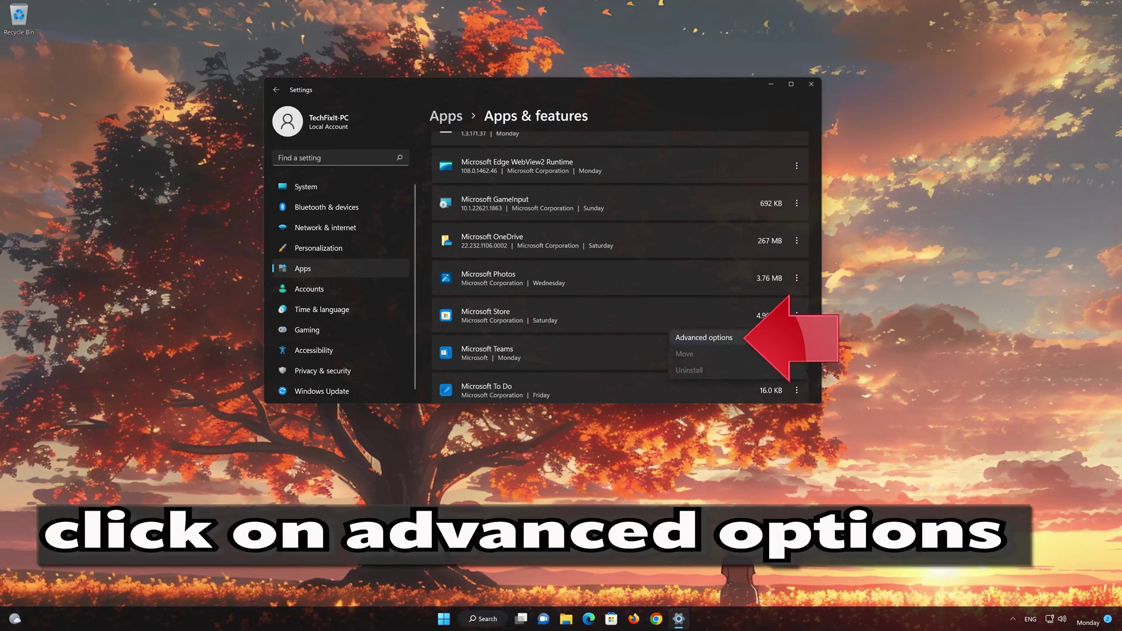
{"action": "left_click", "coordinate": [704, 337]}
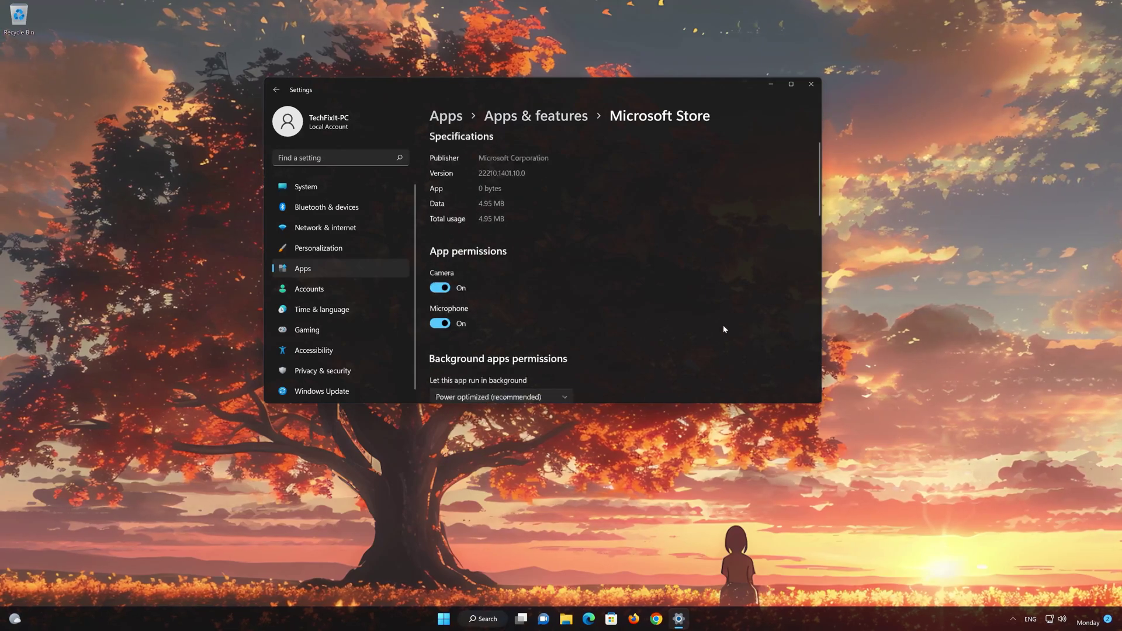
{"action": "scroll", "coordinate": [723, 329], "scroll_direction": "down", "scroll_amount": 10}
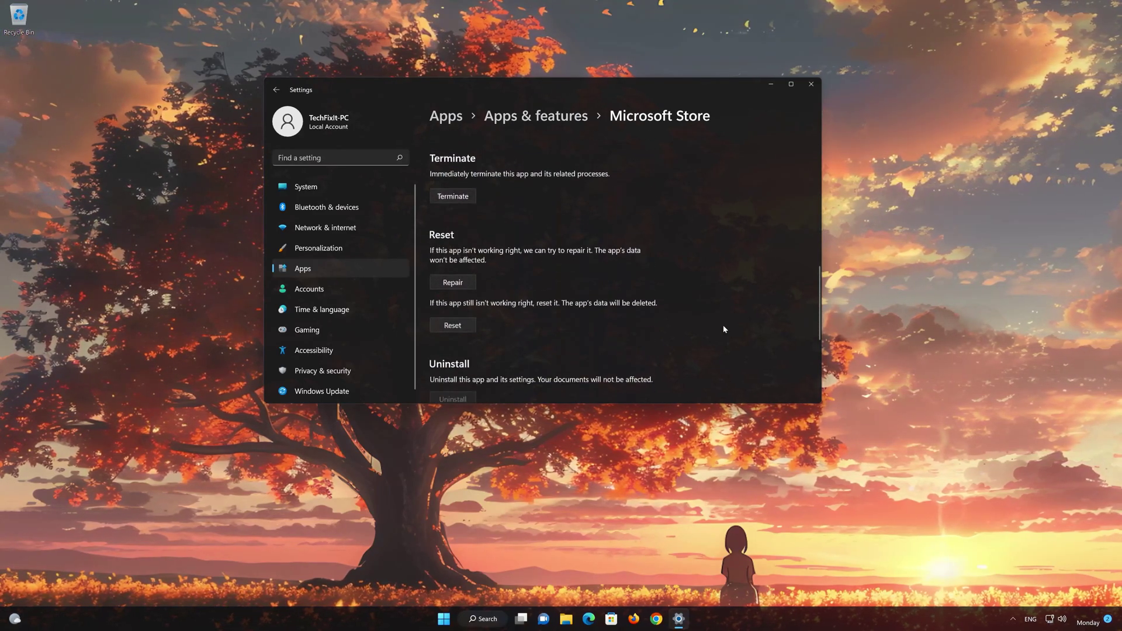
{"action": "scroll", "coordinate": [723, 330], "scroll_direction": "down", "scroll_amount": 2}
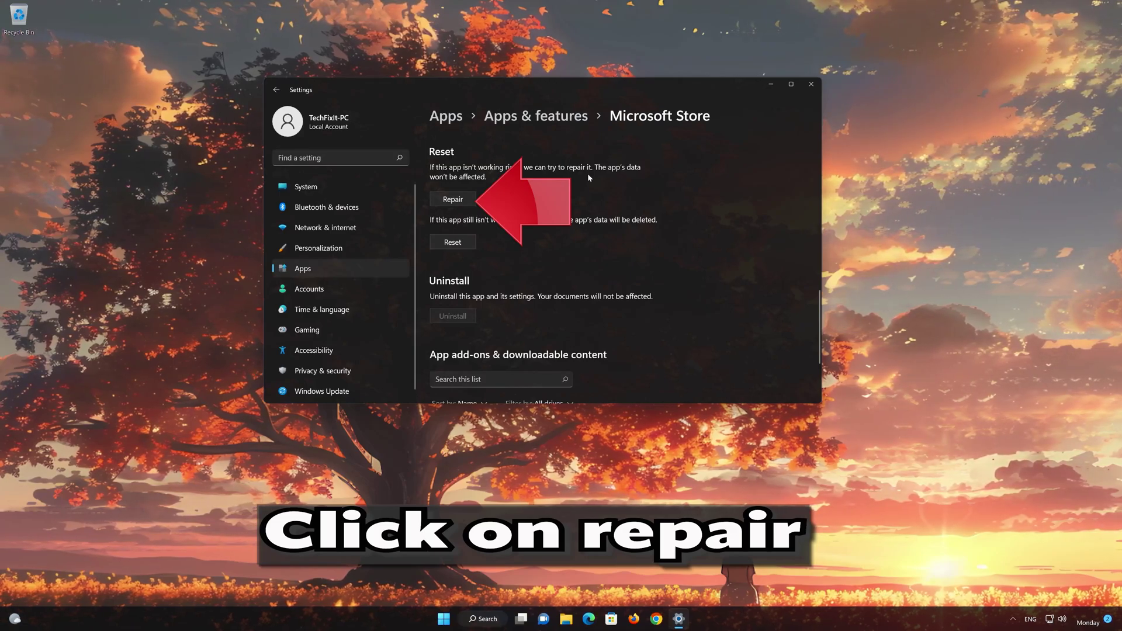
{"action": "left_click", "coordinate": [467, 201]}
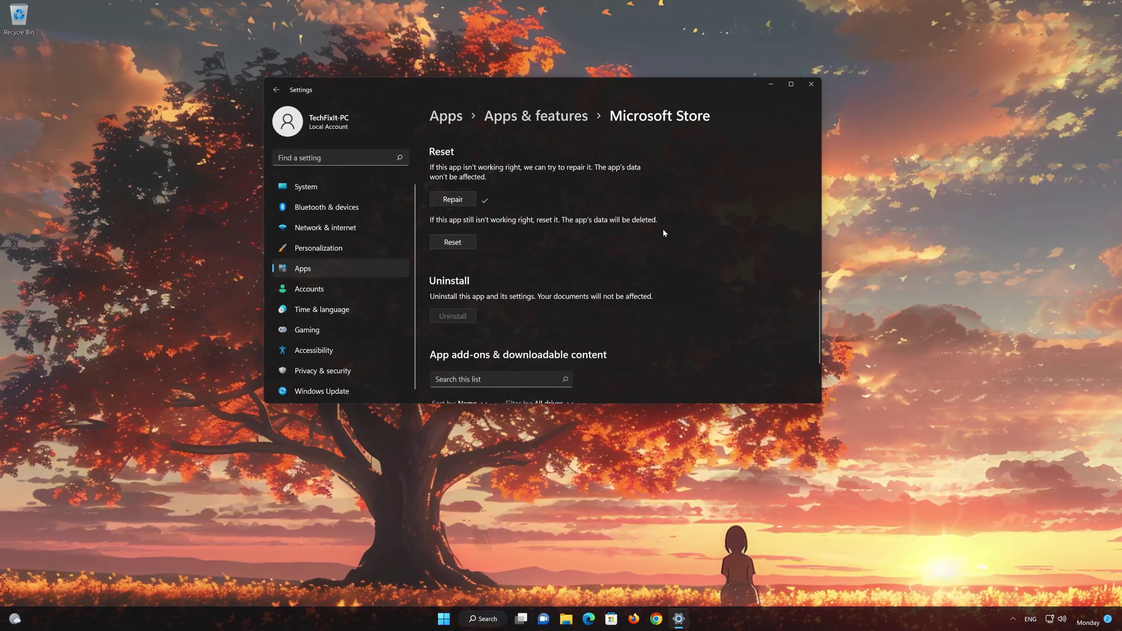
{"action": "left_click", "coordinate": [448, 245]}
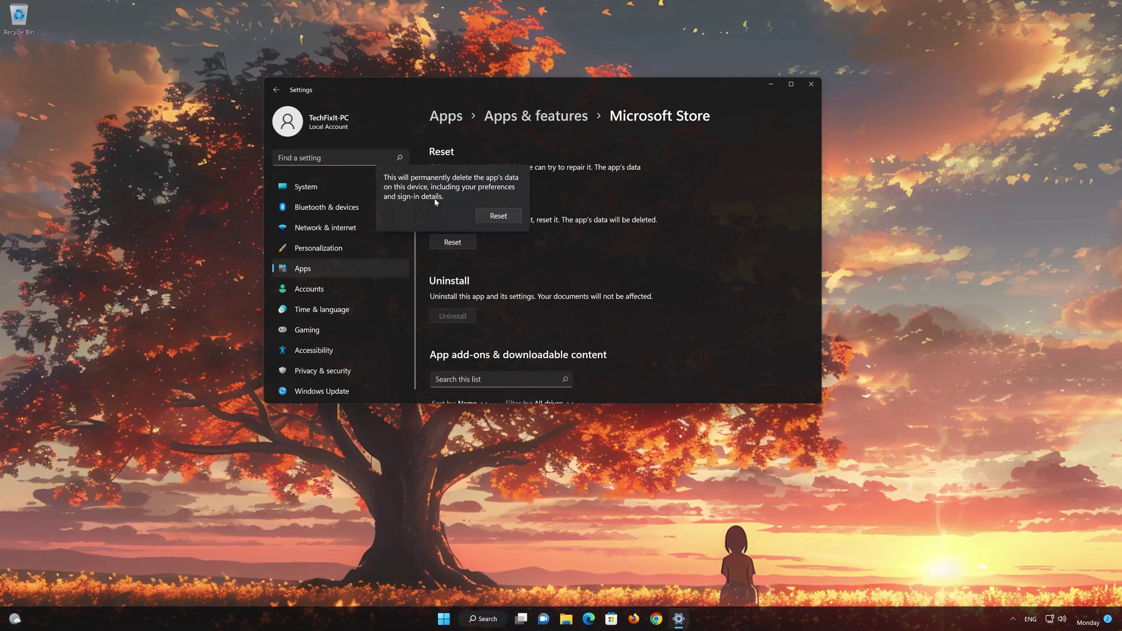
{"action": "left_click", "coordinate": [497, 219]}
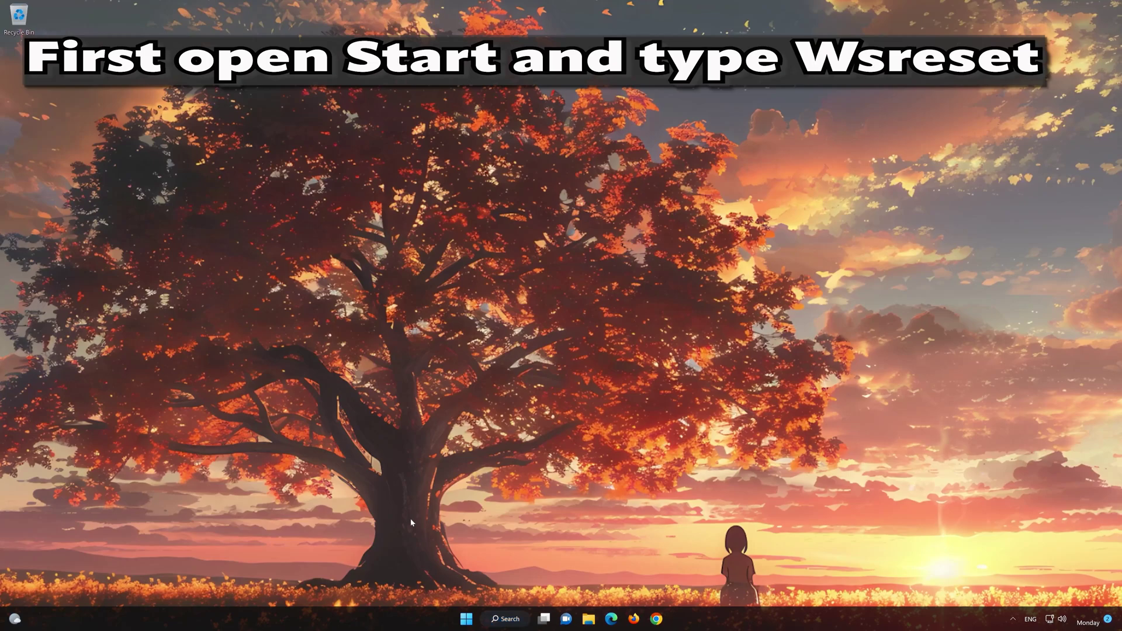
Search the Start menu for wsreset and run the wsreset command.
{"action": "left_click", "coordinate": [468, 619]}
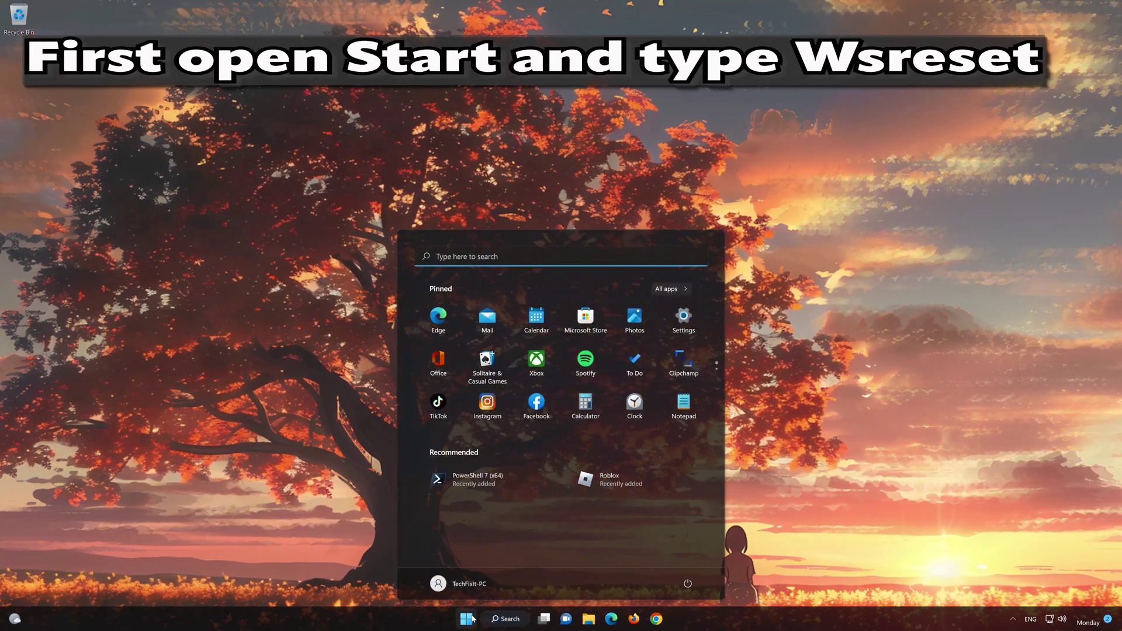
{"action": "type", "text": "wsre"}
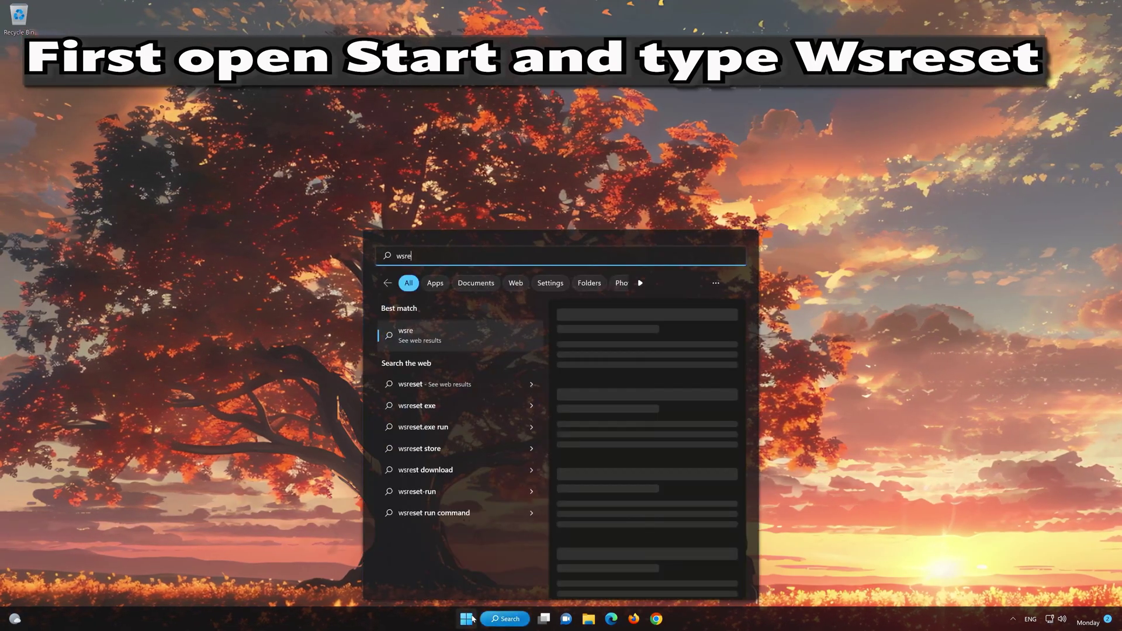
{"action": "type", "text": "set"}
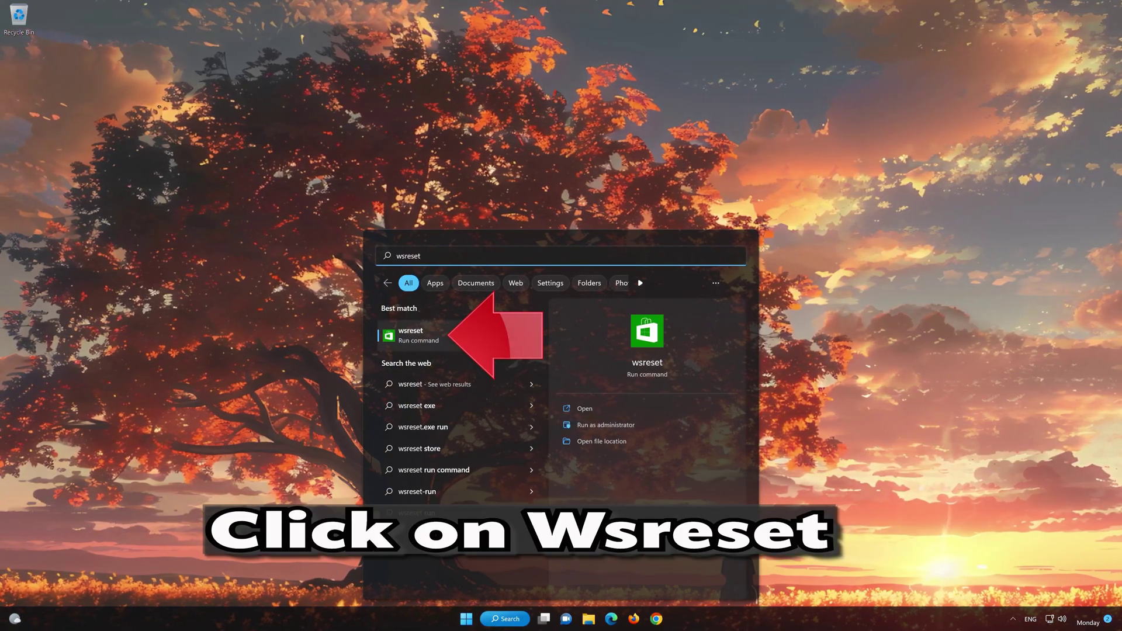
{"action": "left_click", "coordinate": [461, 336]}
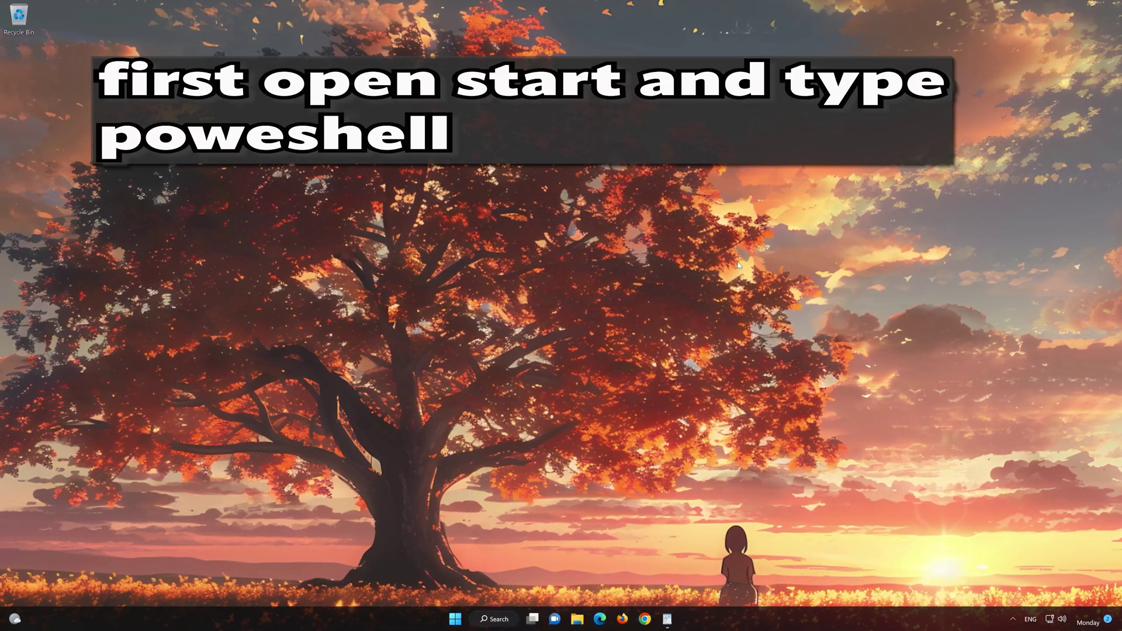
Search for powershell, launch PowerShell 7 (x64) as administrator with permission to make changes, and move its window towards the middle of the screen.
{"action": "left_click", "coordinate": [456, 620]}
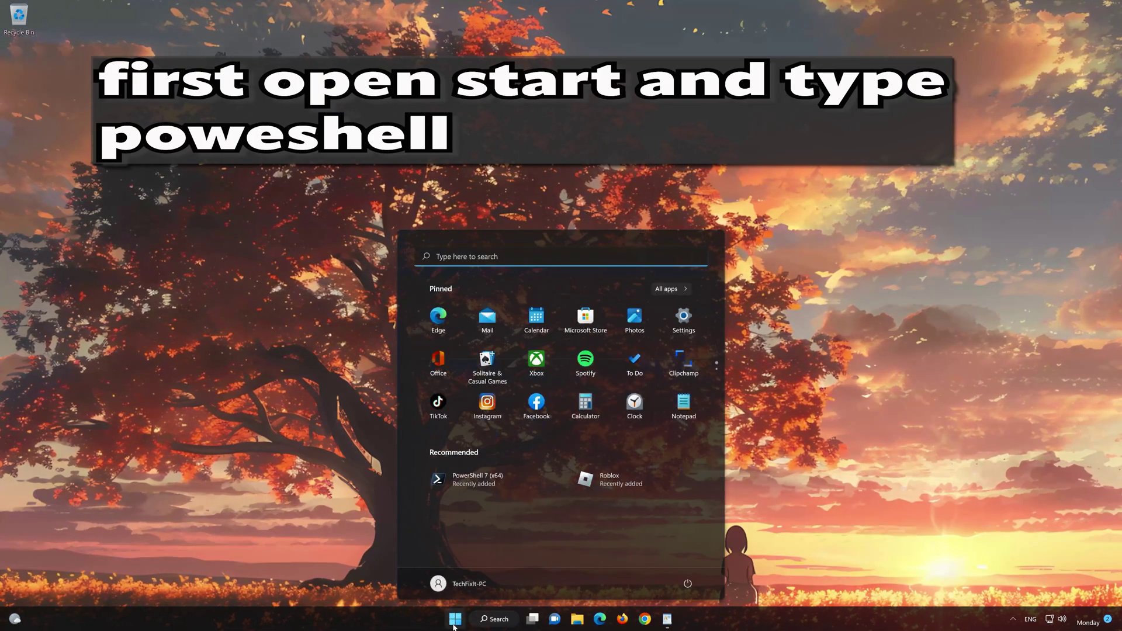
{"action": "type", "text": "p"}
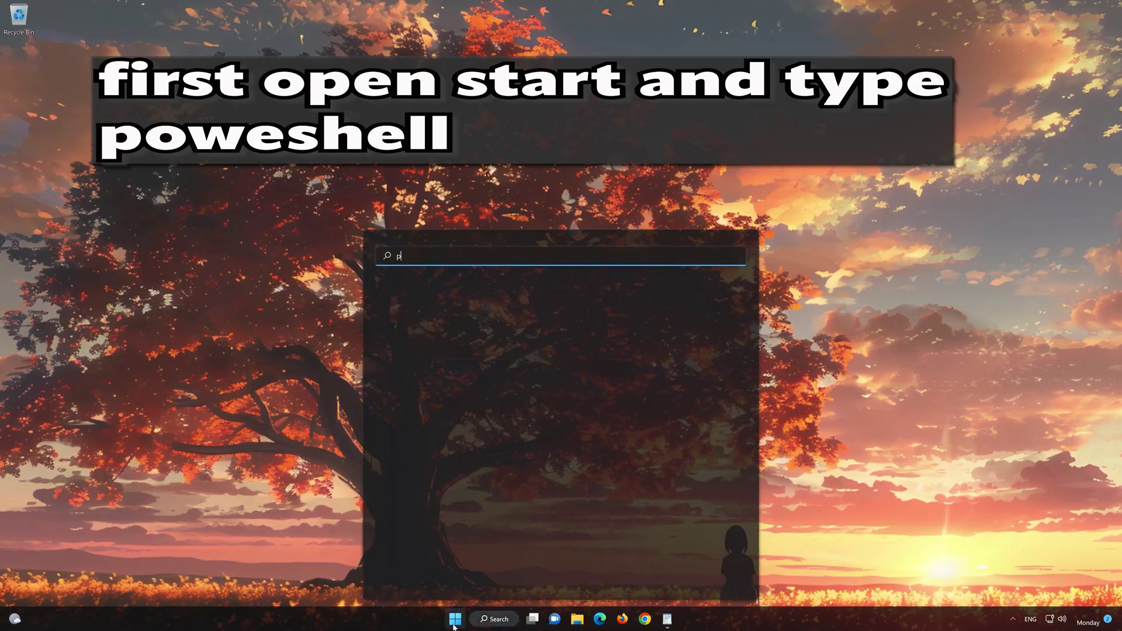
{"action": "type", "text": "owershell"}
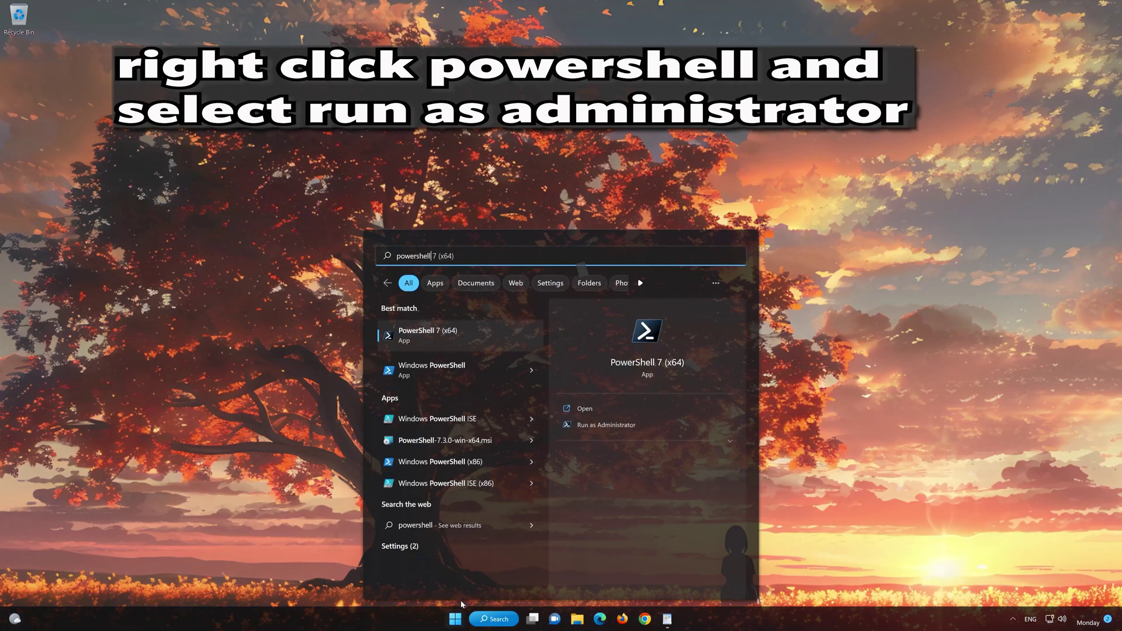
{"action": "right_click", "coordinate": [478, 337]}
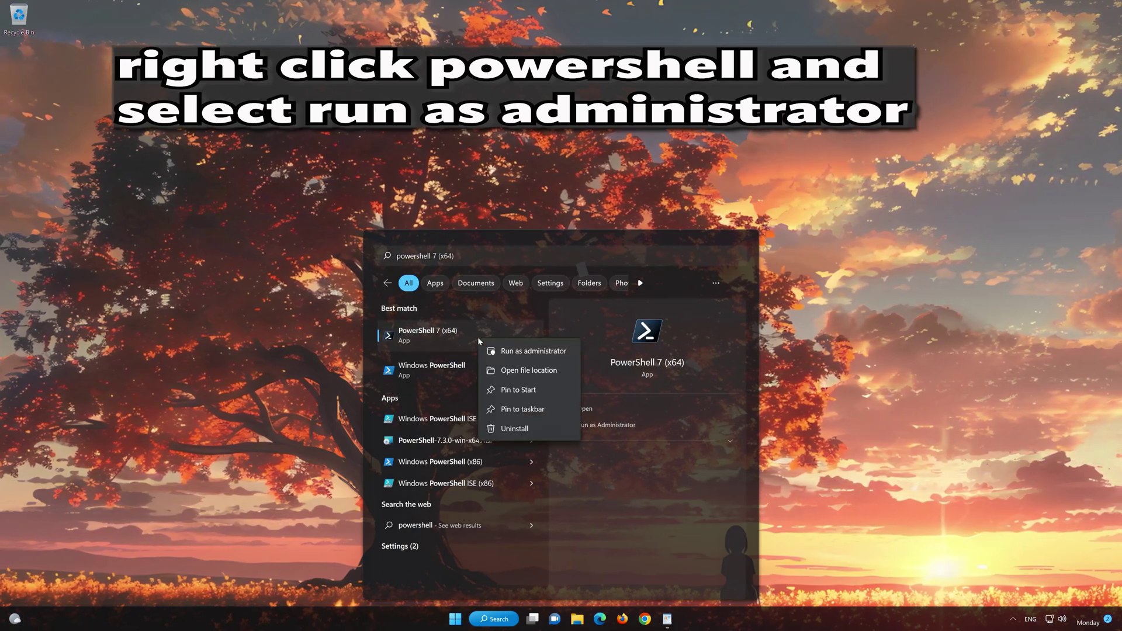
{"action": "left_click", "coordinate": [544, 356]}
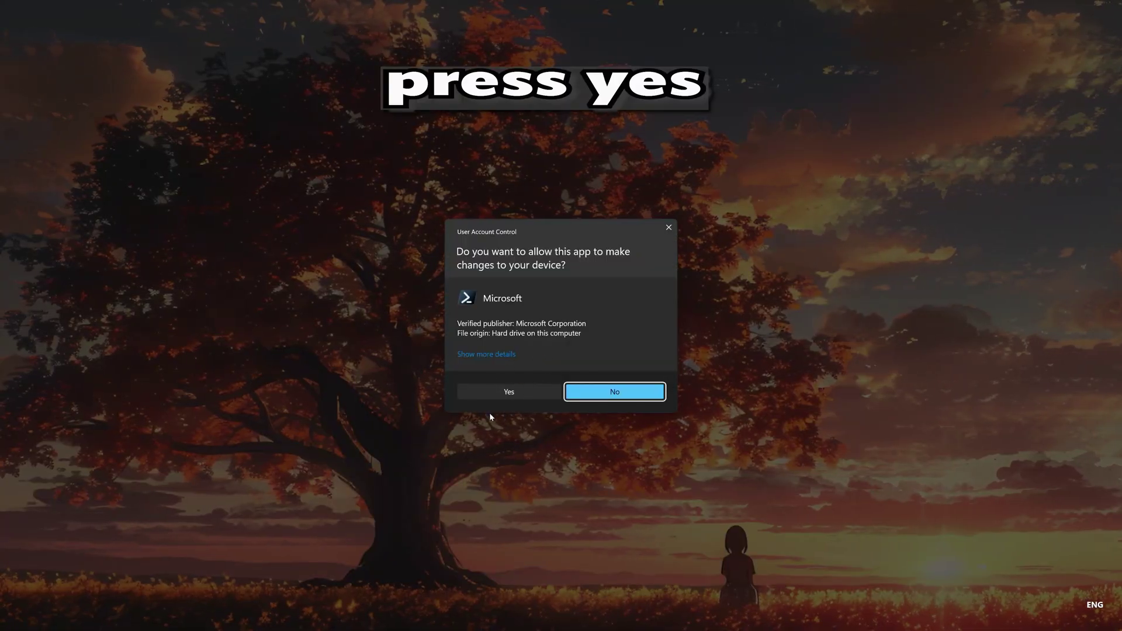
{"action": "left_click", "coordinate": [508, 392]}
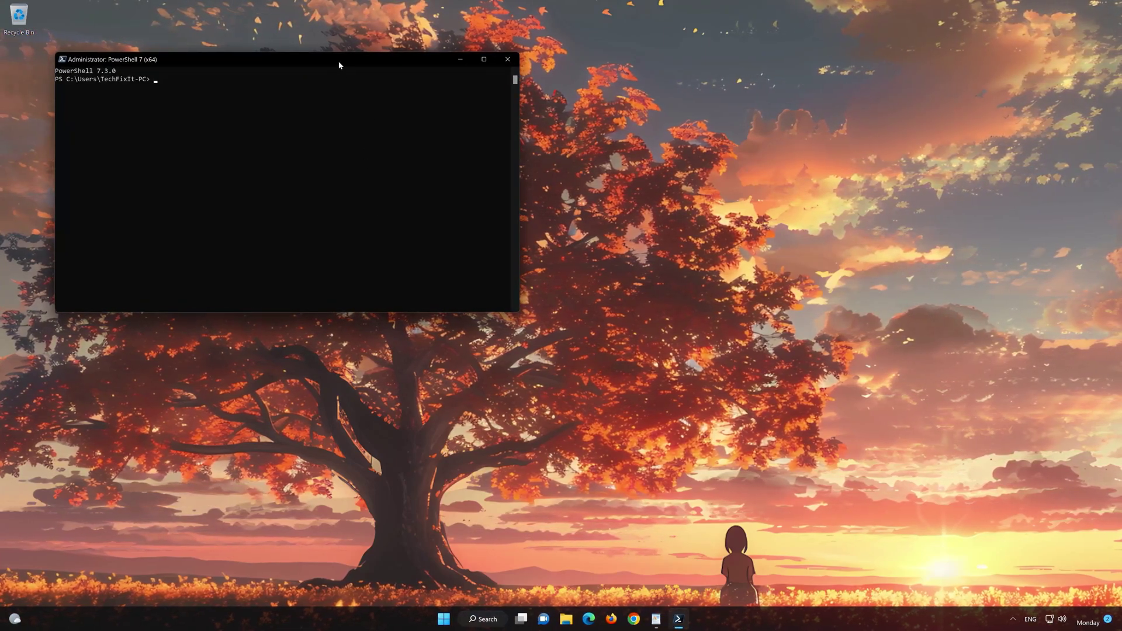
{"action": "left_click_drag", "start_coordinate": [337, 64], "coordinate": [653, 126]}
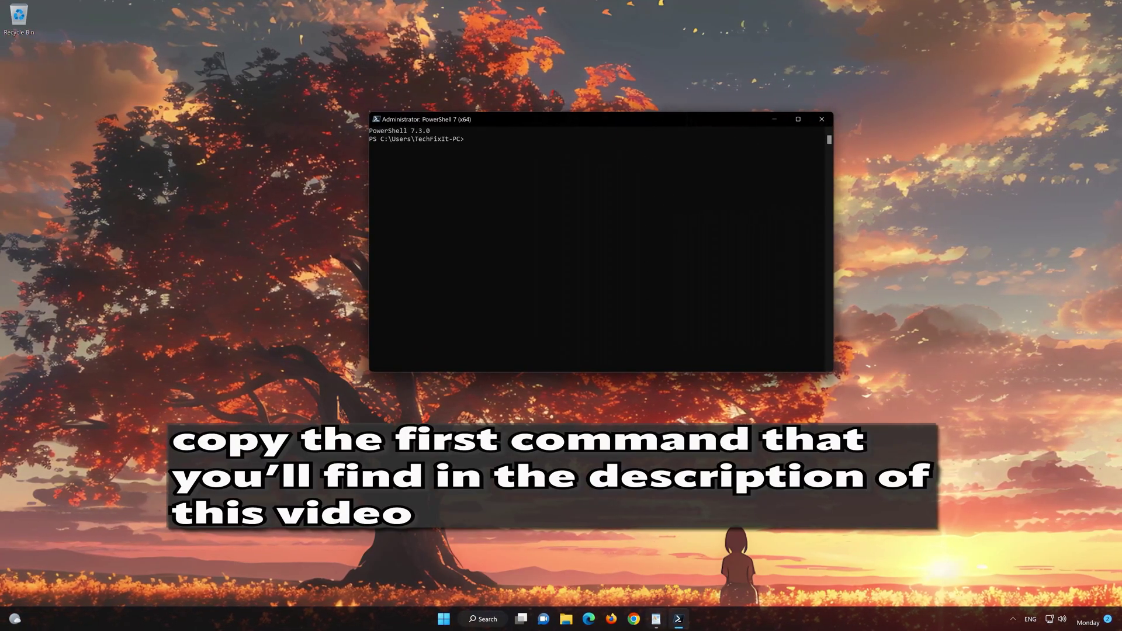
Switch to the WordPad document, copy the first command, starting with Get-AppXPackage *WindowsStore* -AllUsers, and minimize WordPad.
{"action": "left_click", "coordinate": [655, 619]}
{"action": "left_click_drag", "start_coordinate": [687, 183], "coordinate": [432, 174]}
{"action": "right_click", "coordinate": [459, 173]}
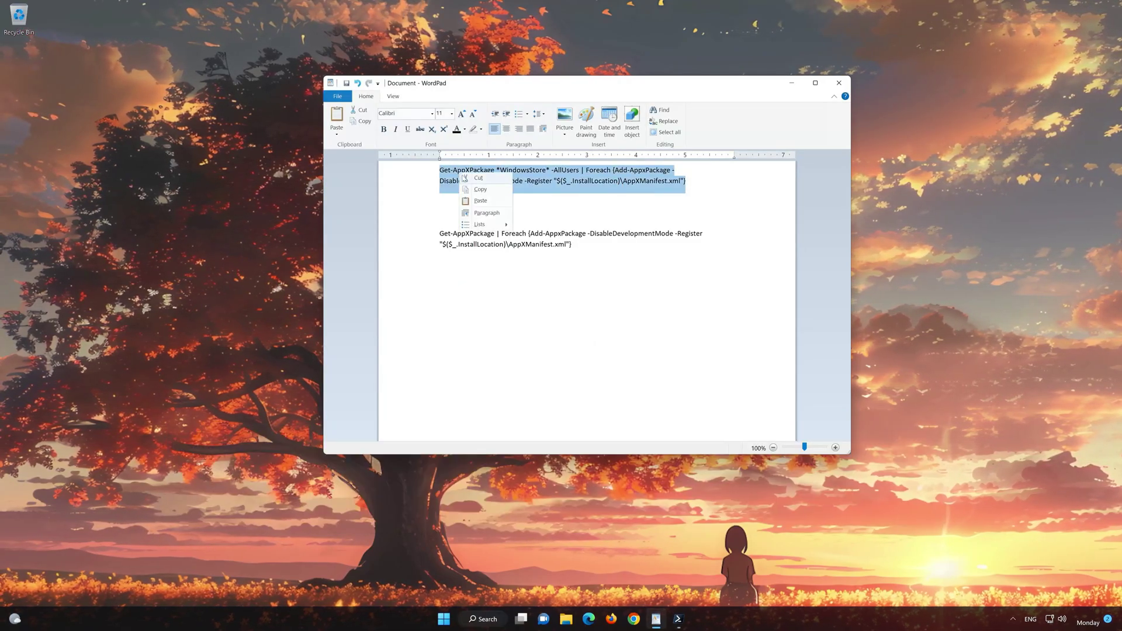
{"action": "left_click", "coordinate": [480, 191]}
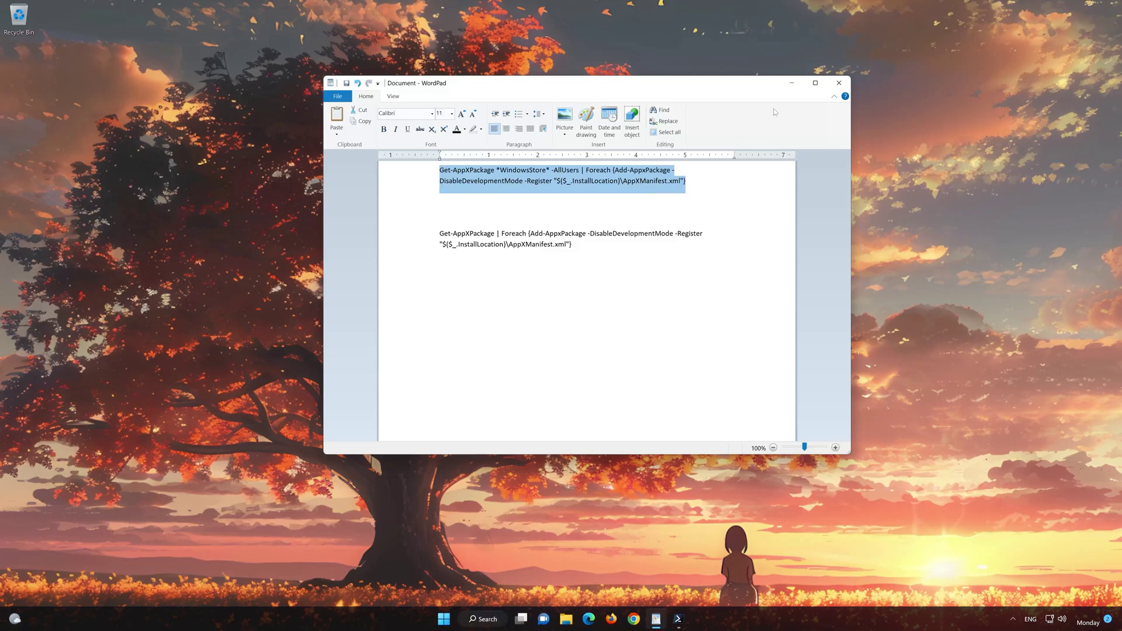
{"action": "left_click", "coordinate": [793, 84]}
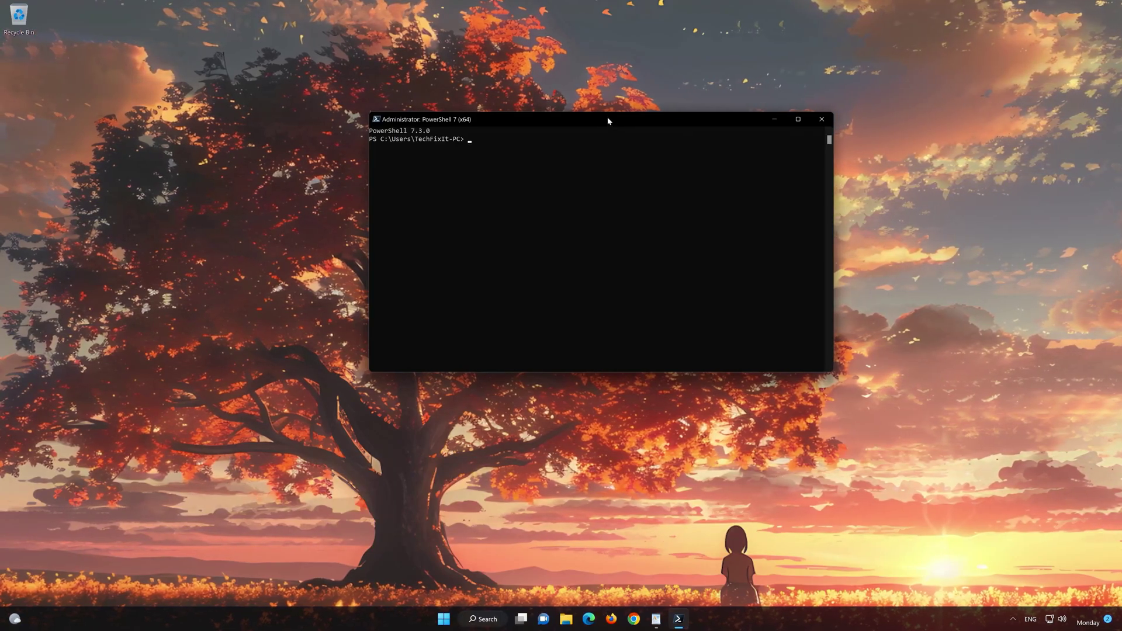
Paste the copied Get-AppXPackage *WindowsStore* -AllUsers command into the administrator PowerShell window and run it.
{"action": "right_click", "coordinate": [608, 121]}
{"action": "mouse_move", "coordinate": [641, 195]}
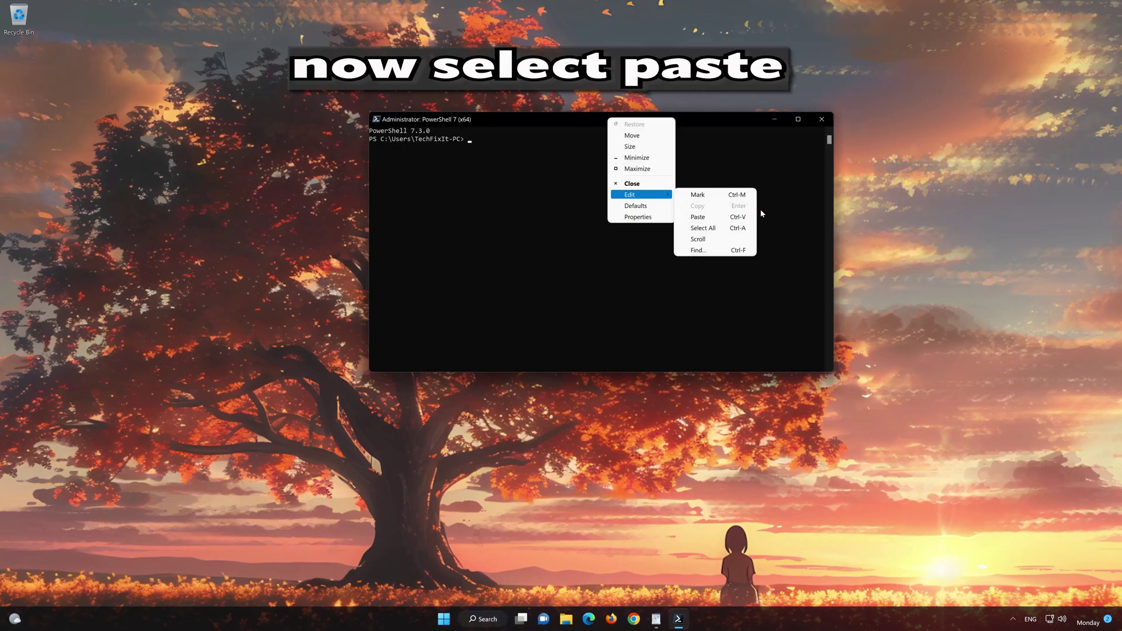
{"action": "left_click", "coordinate": [728, 216]}
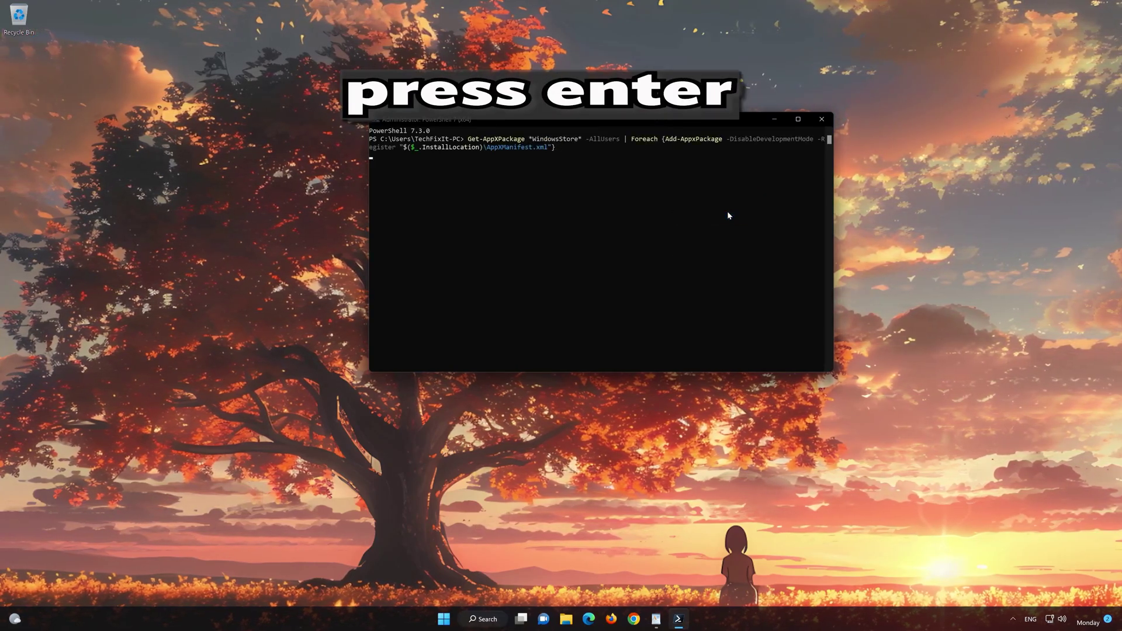
{"action": "key", "text": "Return"}
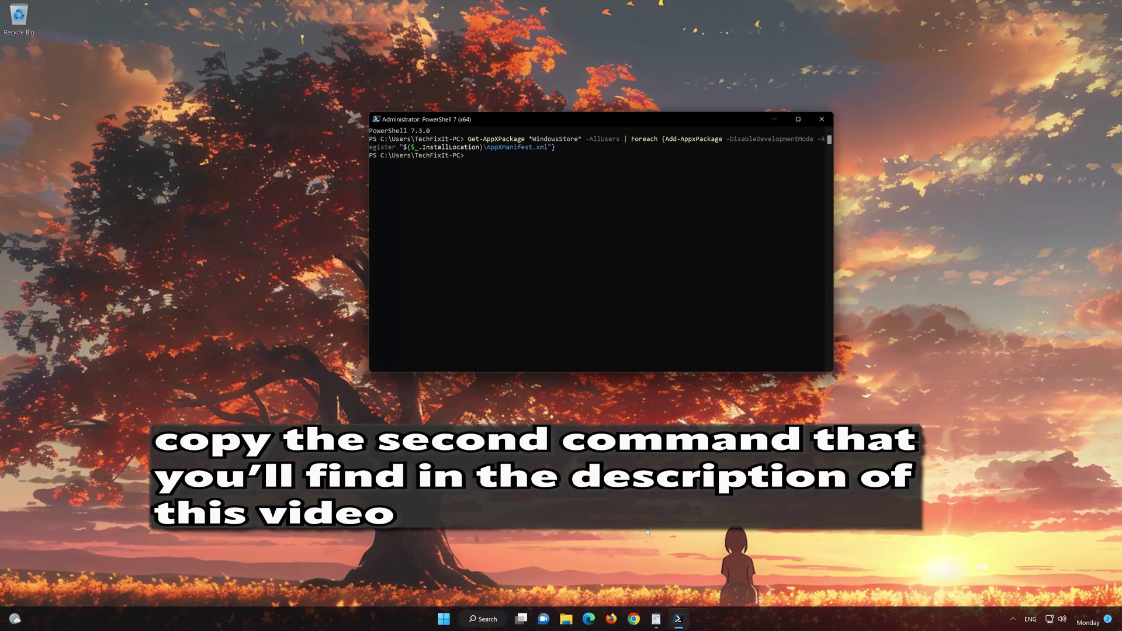
Switch back to WordPad, copy the second command, starting with Get-AppXPackage | Foreach {Add-AppxPackage, and minimize the document.
{"action": "left_click", "coordinate": [657, 619]}
{"action": "left_click_drag", "start_coordinate": [571, 245], "coordinate": [454, 234]}
{"action": "right_click", "coordinate": [459, 239]}
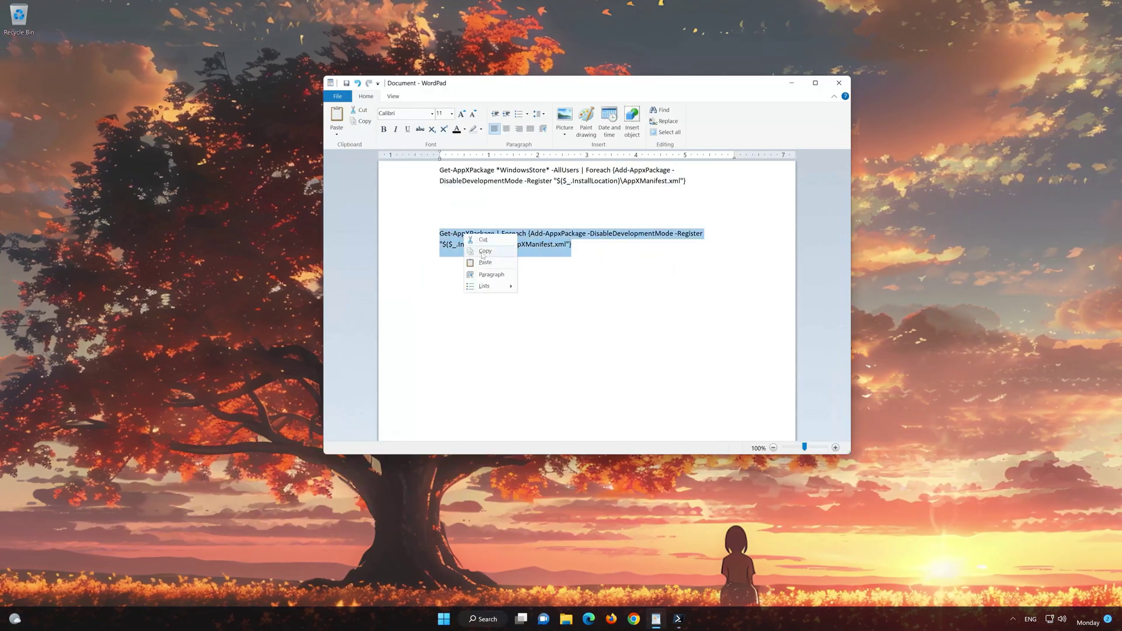
{"action": "left_click", "coordinate": [477, 250]}
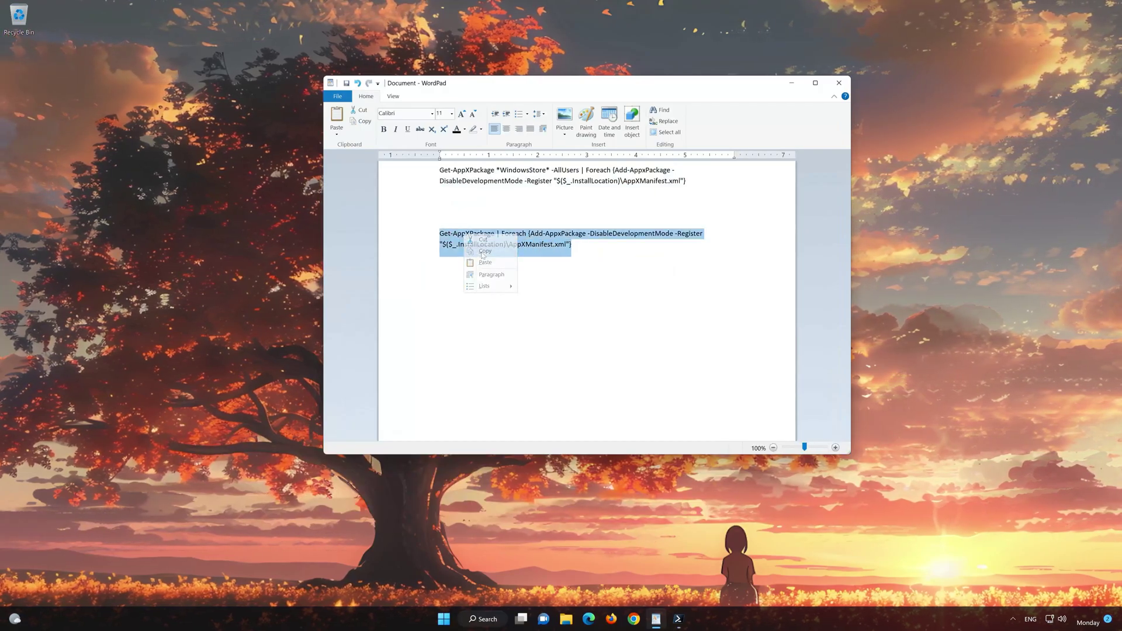
{"action": "left_click", "coordinate": [792, 87]}
Paste the copied command that re-registers all app packages into the PowerShell window and run it.
{"action": "right_click", "coordinate": [511, 115]}
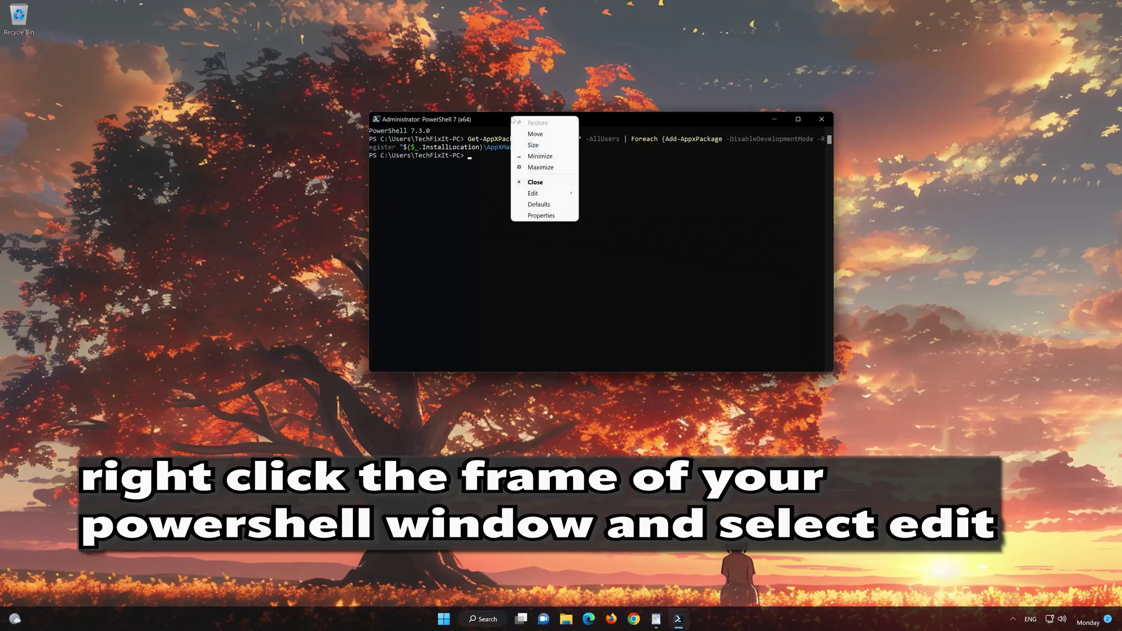
{"action": "left_click", "coordinate": [541, 193]}
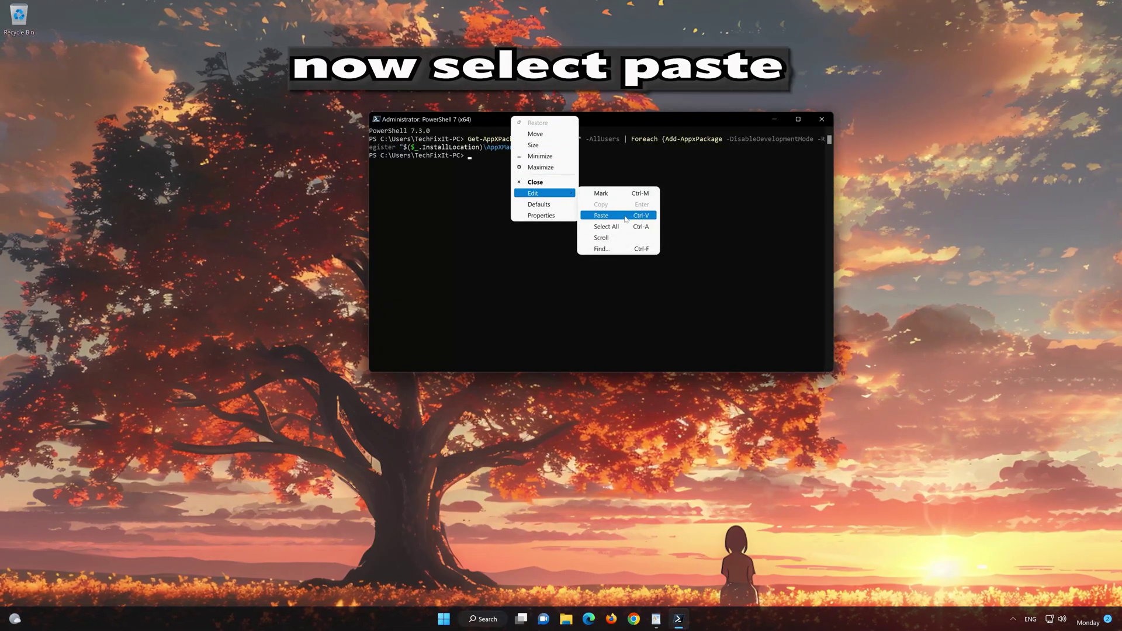
{"action": "left_click", "coordinate": [602, 215]}
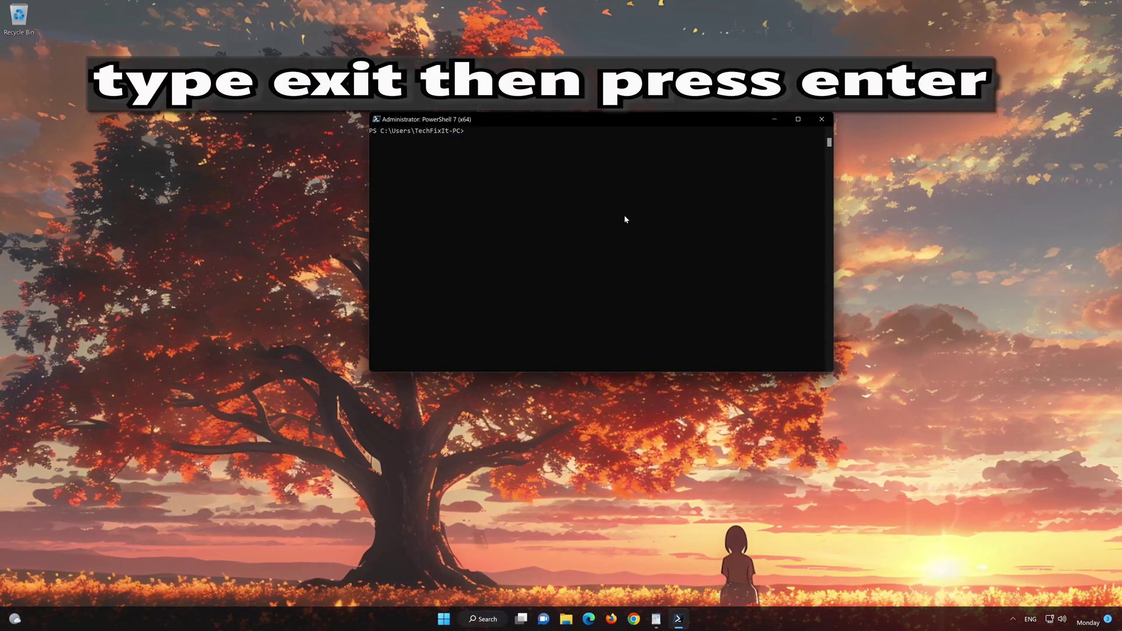
Close the PowerShell session with the exit command.
{"action": "type", "text": "e"}
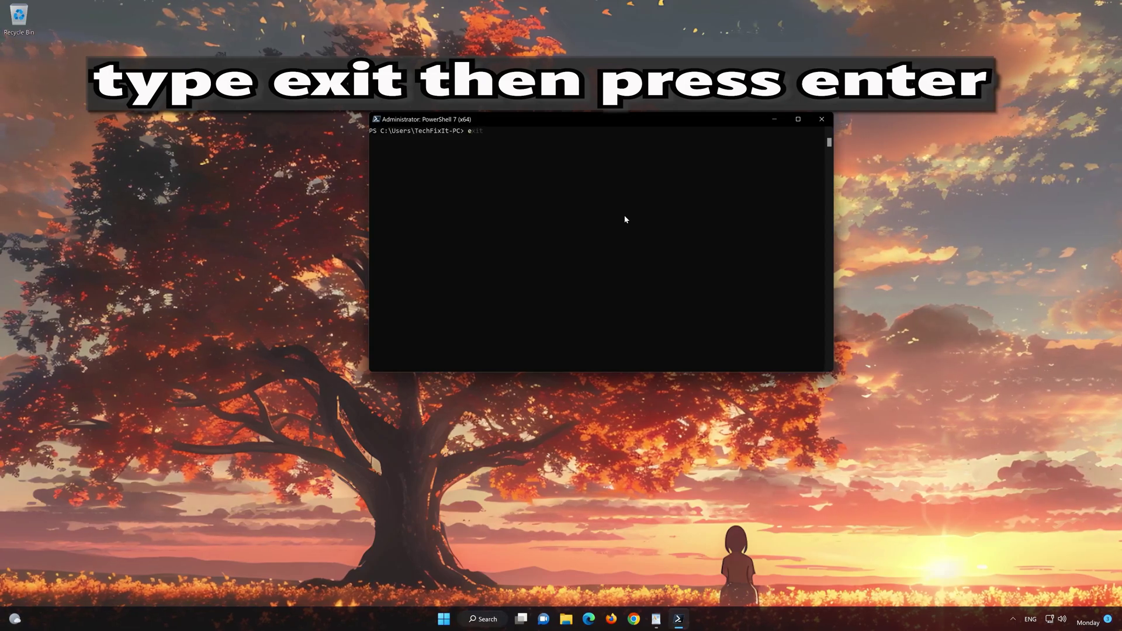
{"action": "type", "text": "xit"}
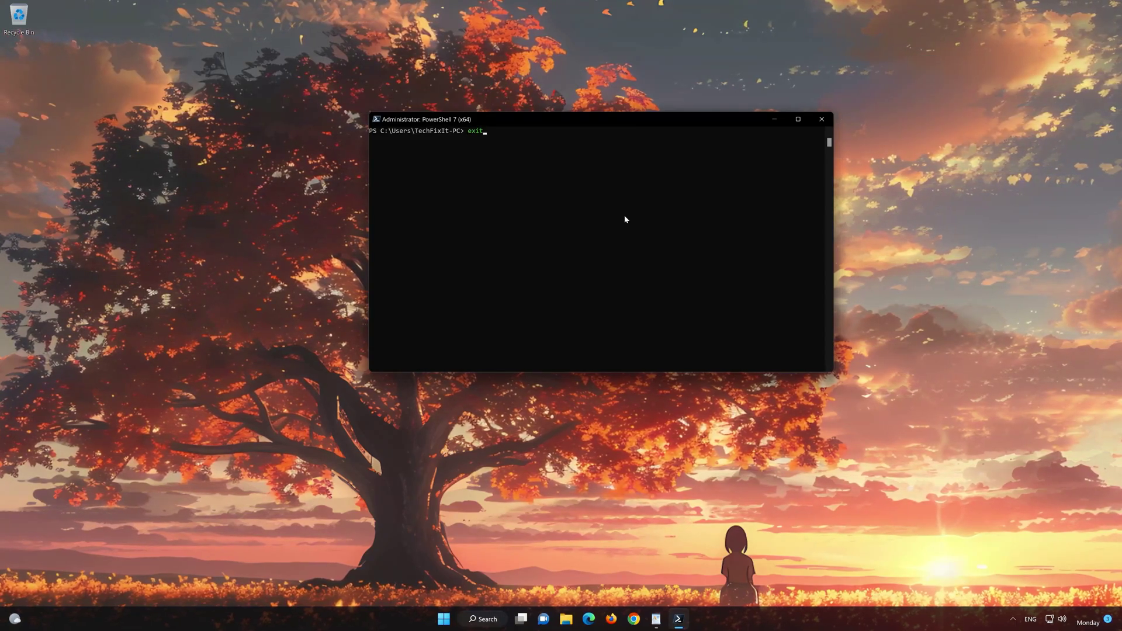
{"action": "key", "text": "Return"}
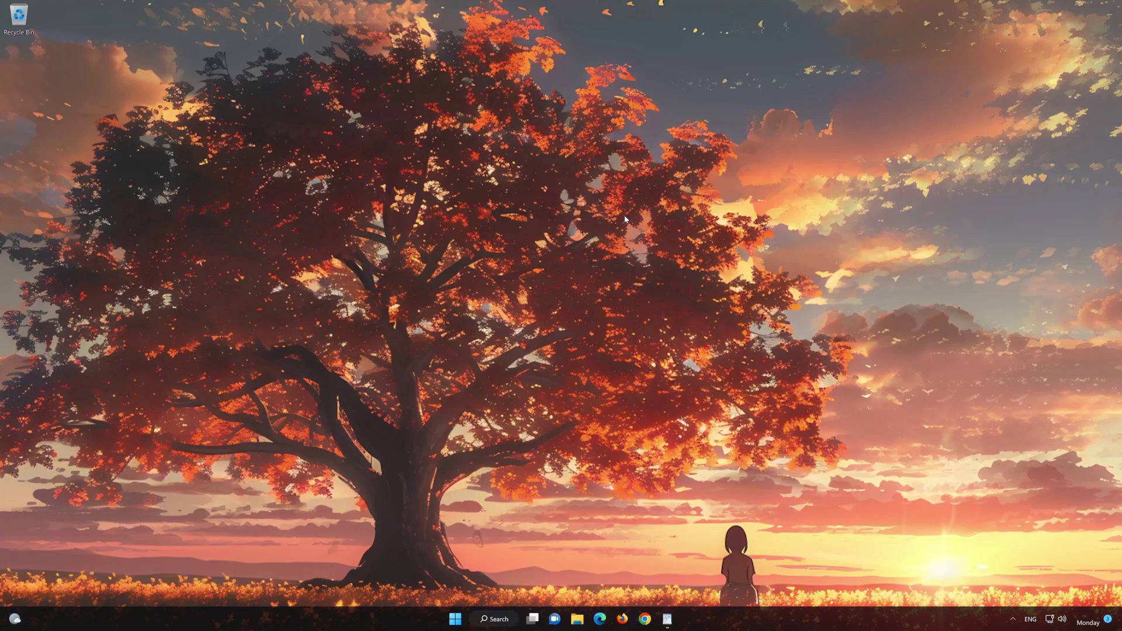
Search for Microsoft Store, pin the app to the taskbar, and launch it from there.
{"action": "left_click", "coordinate": [455, 620]}
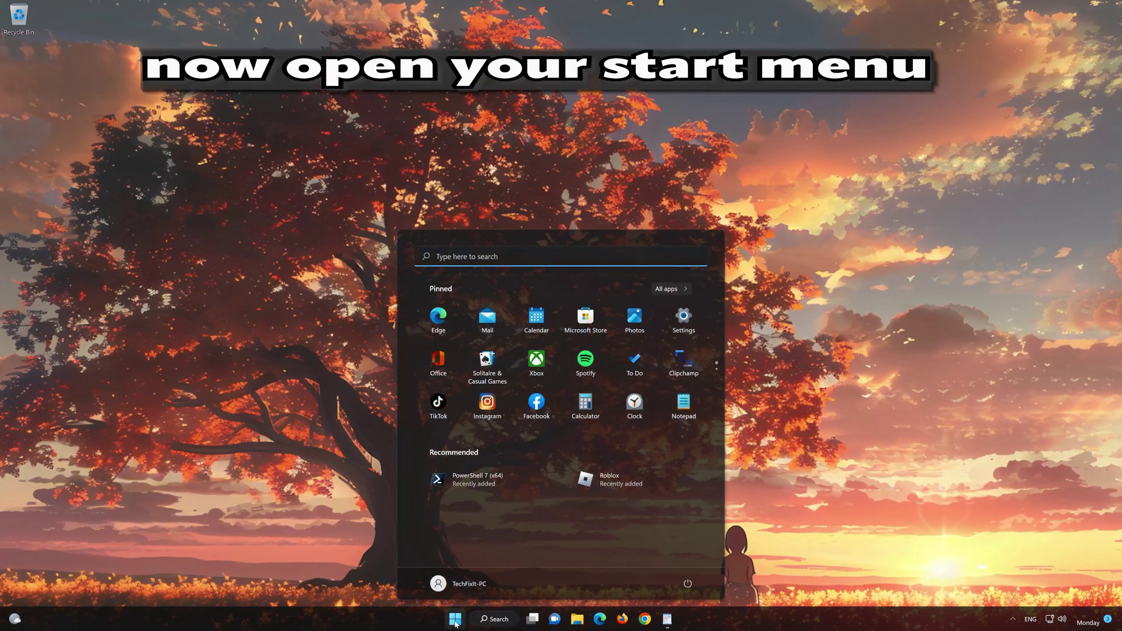
{"action": "type", "text": "mi"}
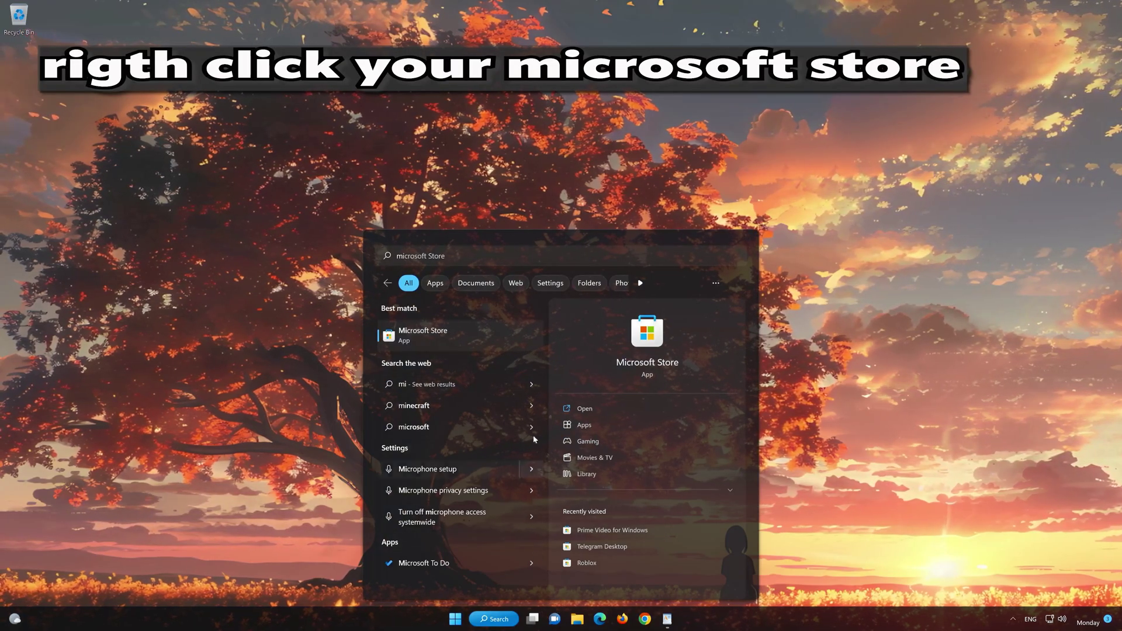
{"action": "right_click", "coordinate": [514, 338]}
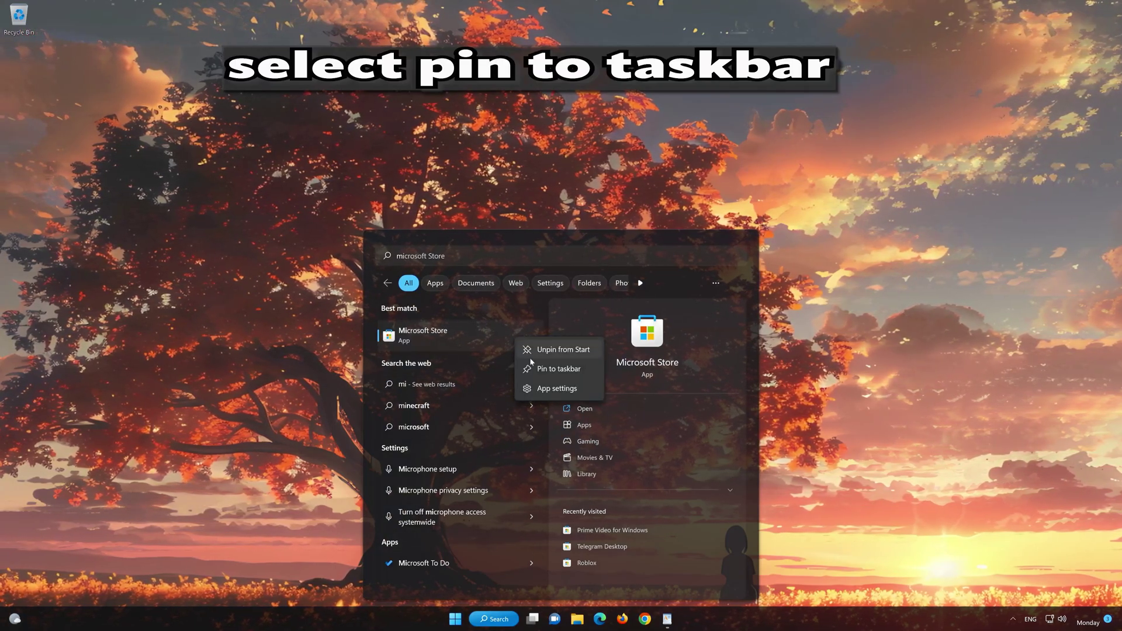
{"action": "left_click", "coordinate": [564, 368]}
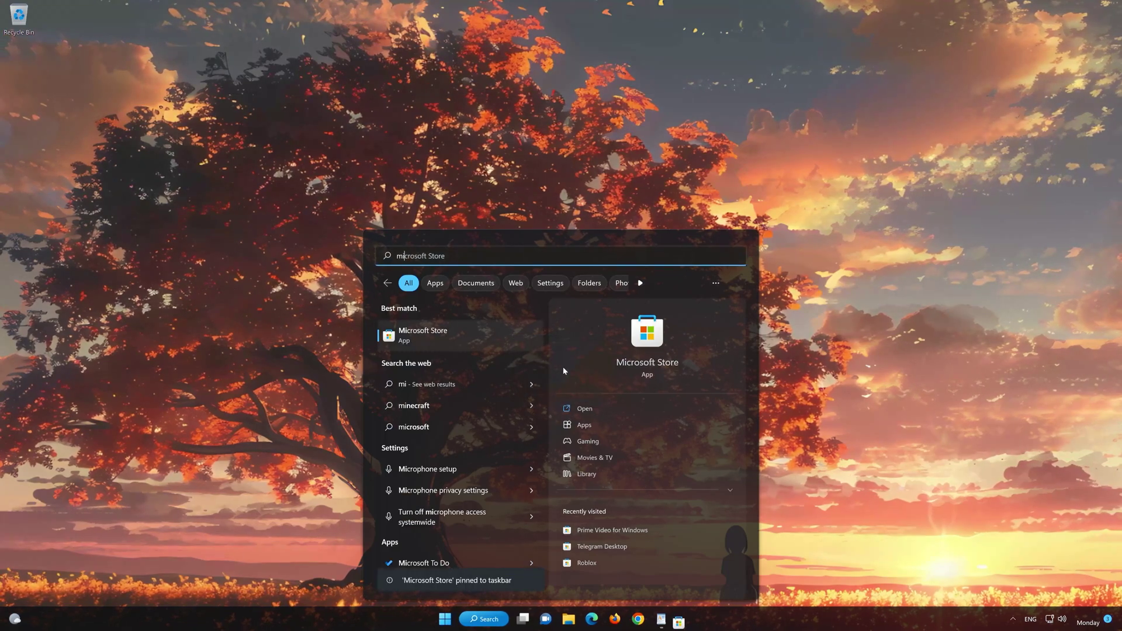
{"action": "left_click", "coordinate": [826, 375]}
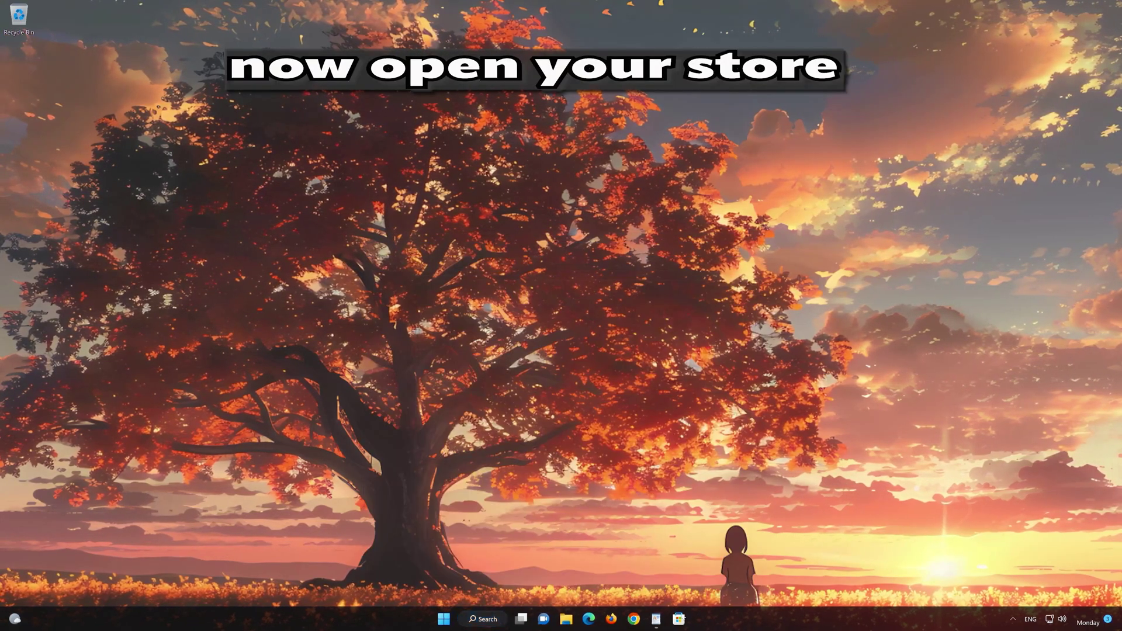
{"action": "left_click", "coordinate": [678, 619]}
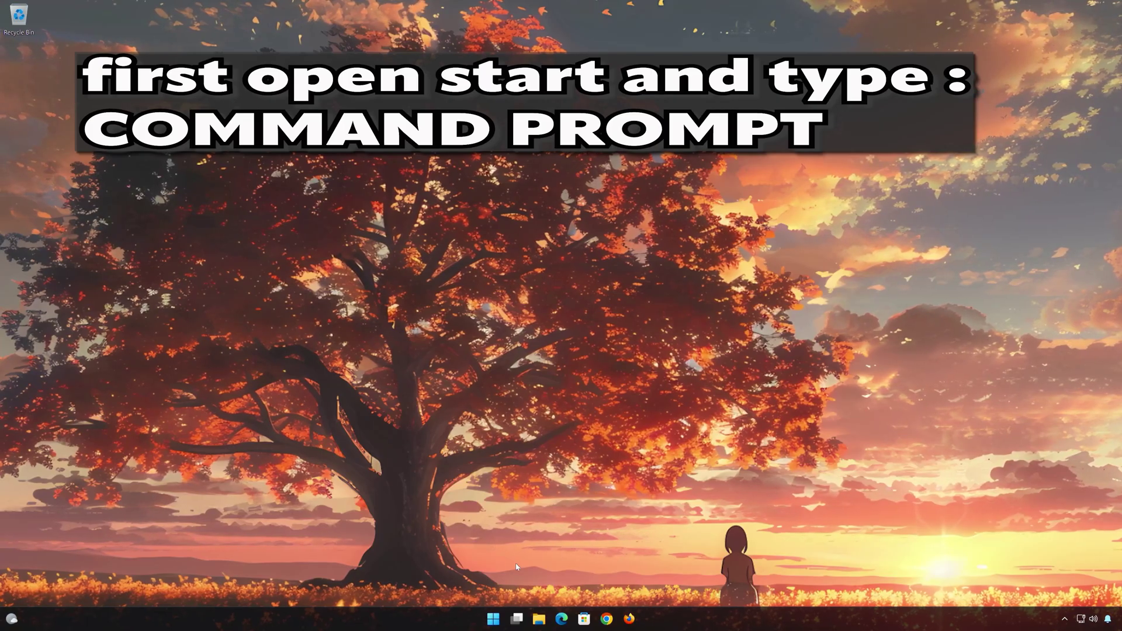
Open Command Prompt as administrator, allow it to make changes, and move its window to the middle of the desktop.
{"action": "left_click", "coordinate": [499, 617]}
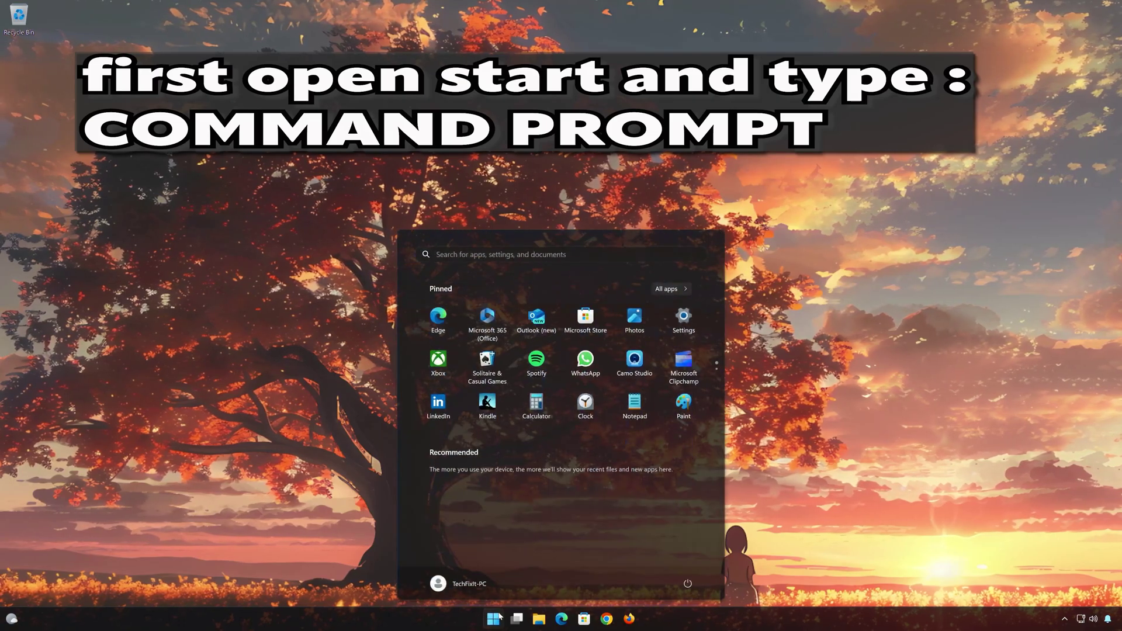
{"action": "type", "text": "cmd"}
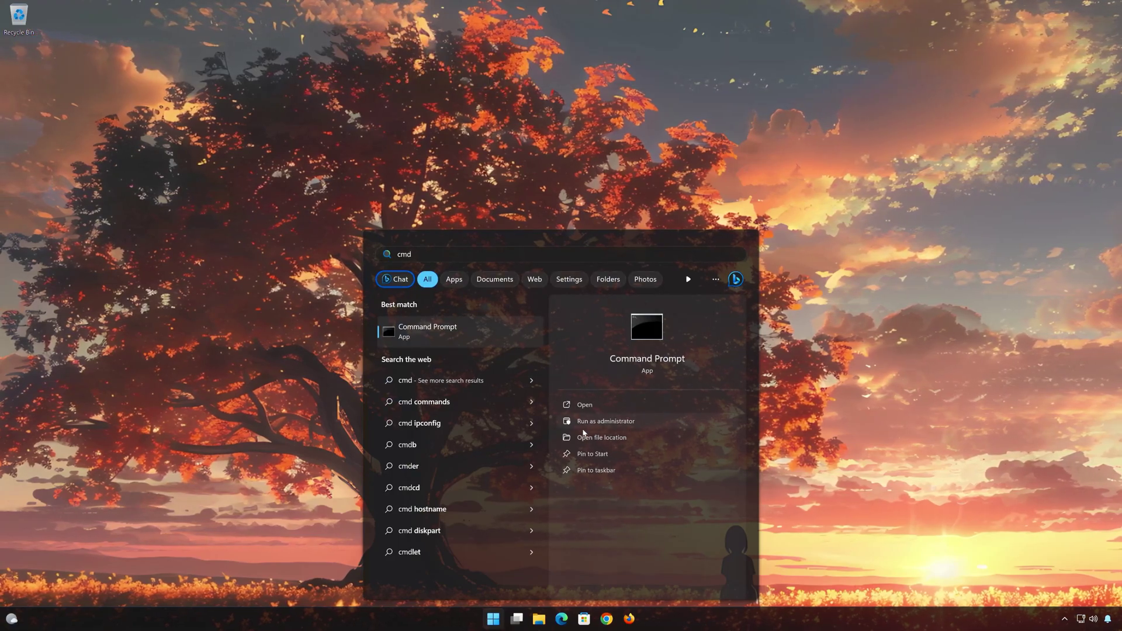
{"action": "left_click", "coordinate": [664, 422]}
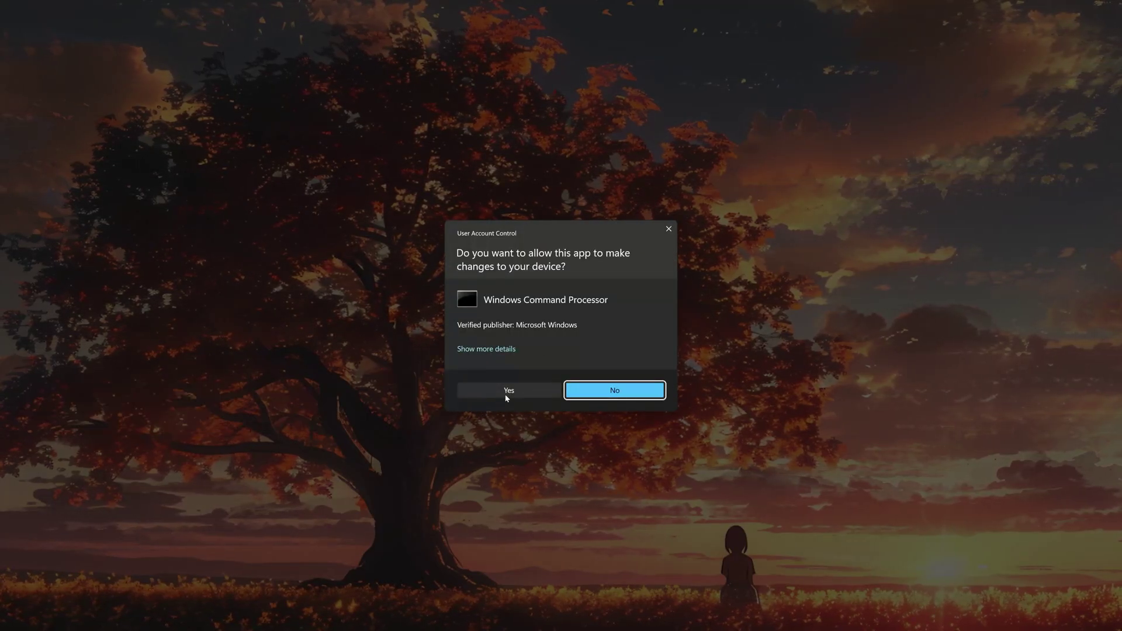
{"action": "left_click", "coordinate": [506, 395]}
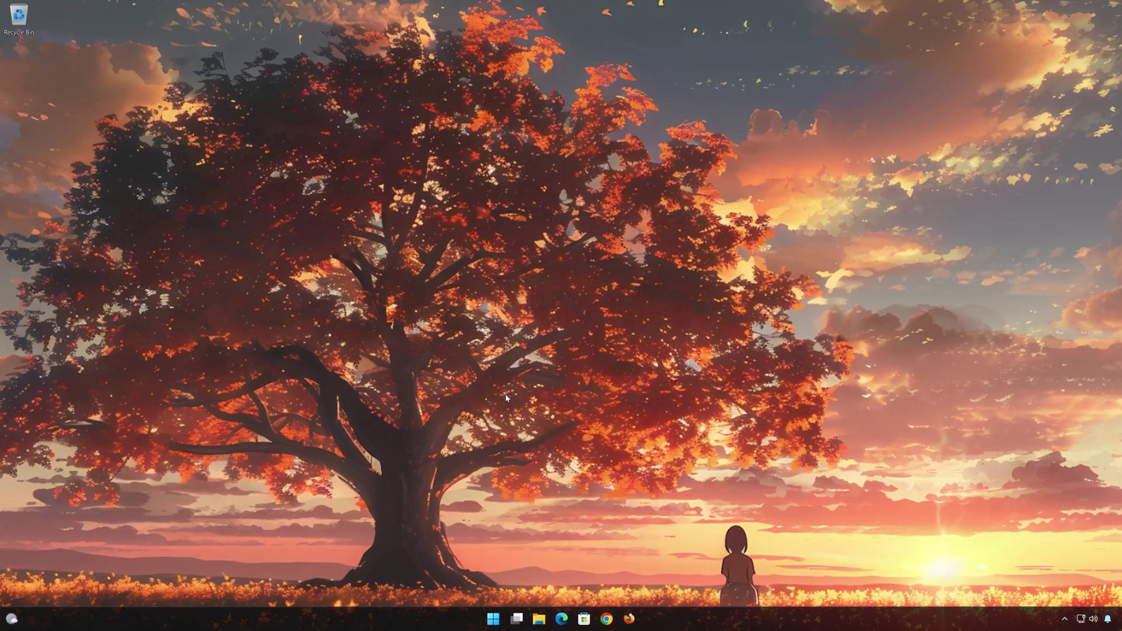
{"action": "left_click_drag", "start_coordinate": [429, 128], "coordinate": [631, 178]}
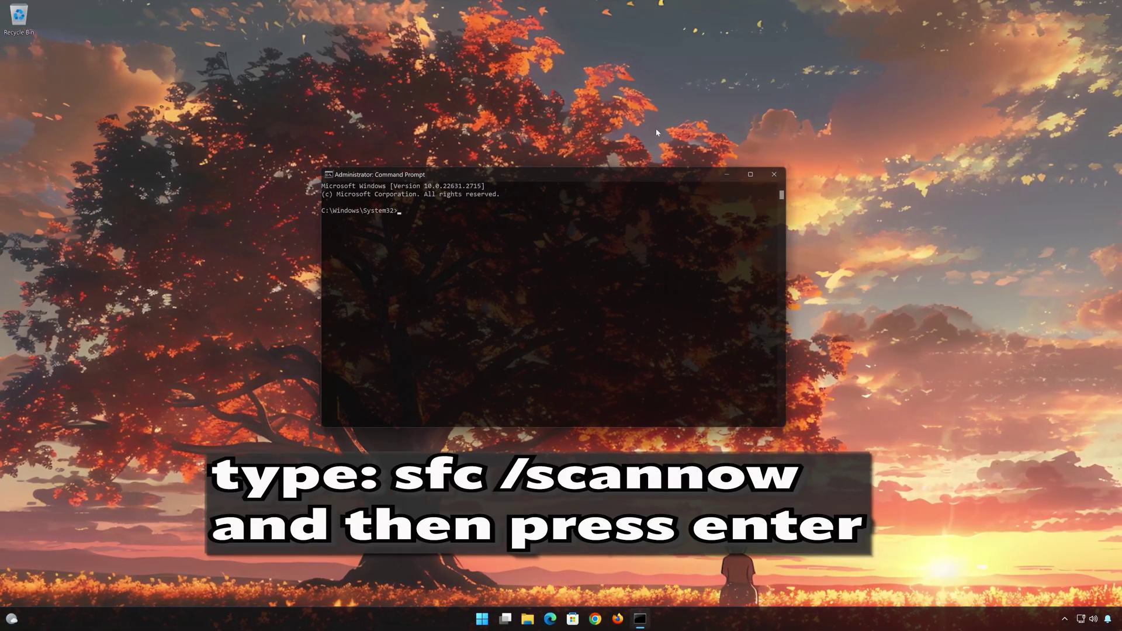
Run the sfc /scannow system file scan in Command Prompt and close the session with the exit command.
{"action": "type", "text": "sfc"}
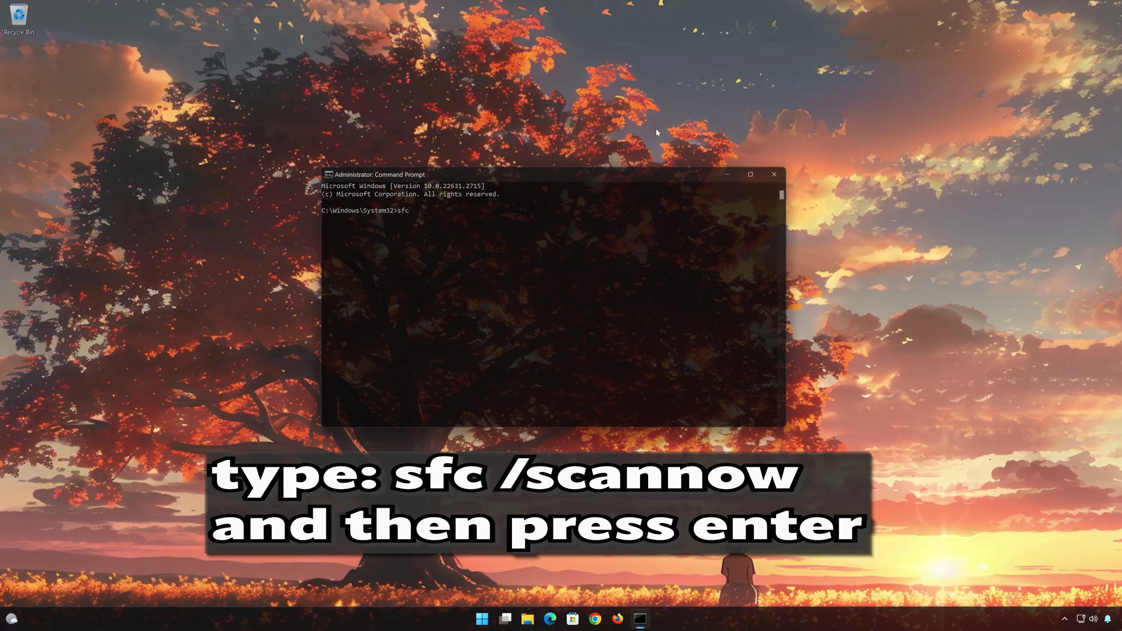
{"action": "type", "text": " /sca"}
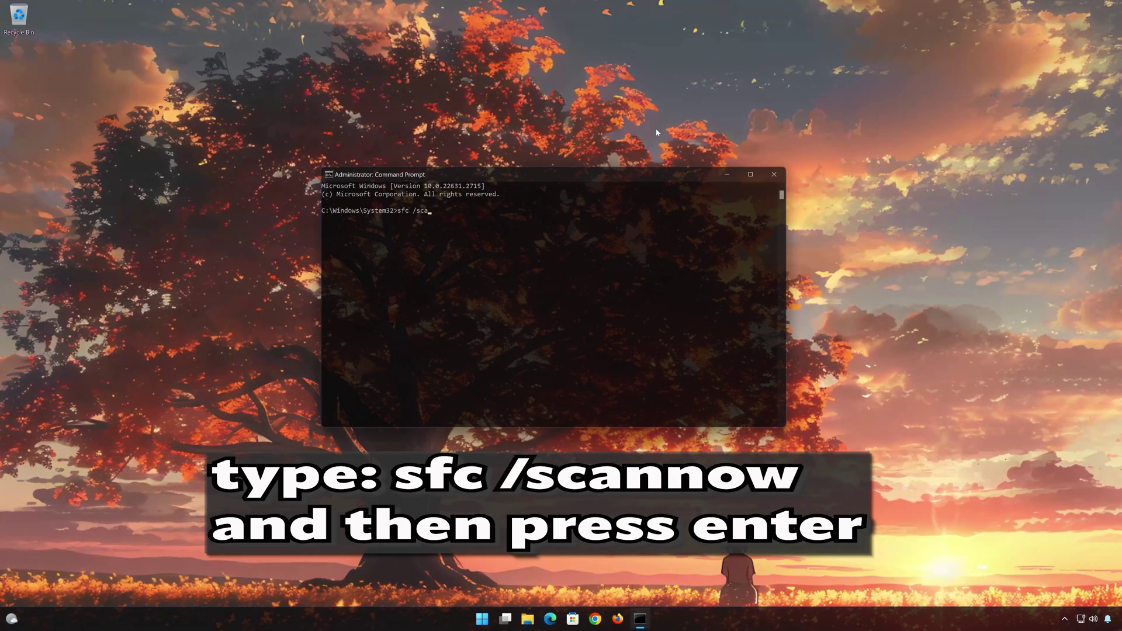
{"action": "type", "text": "nn"}
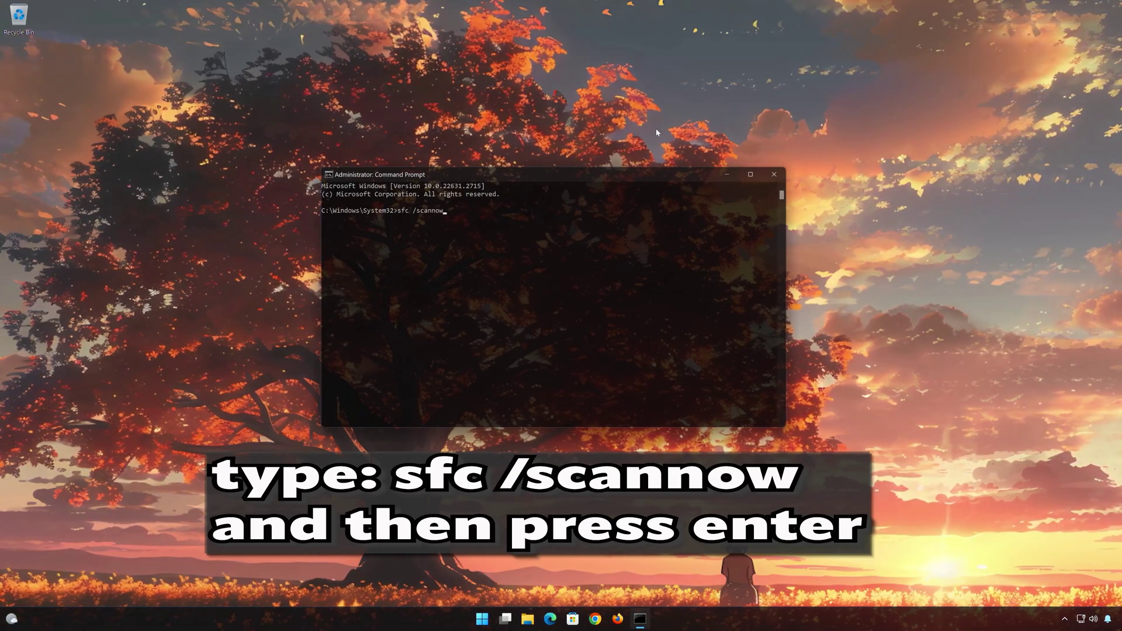
{"action": "type", "text": "ow"}
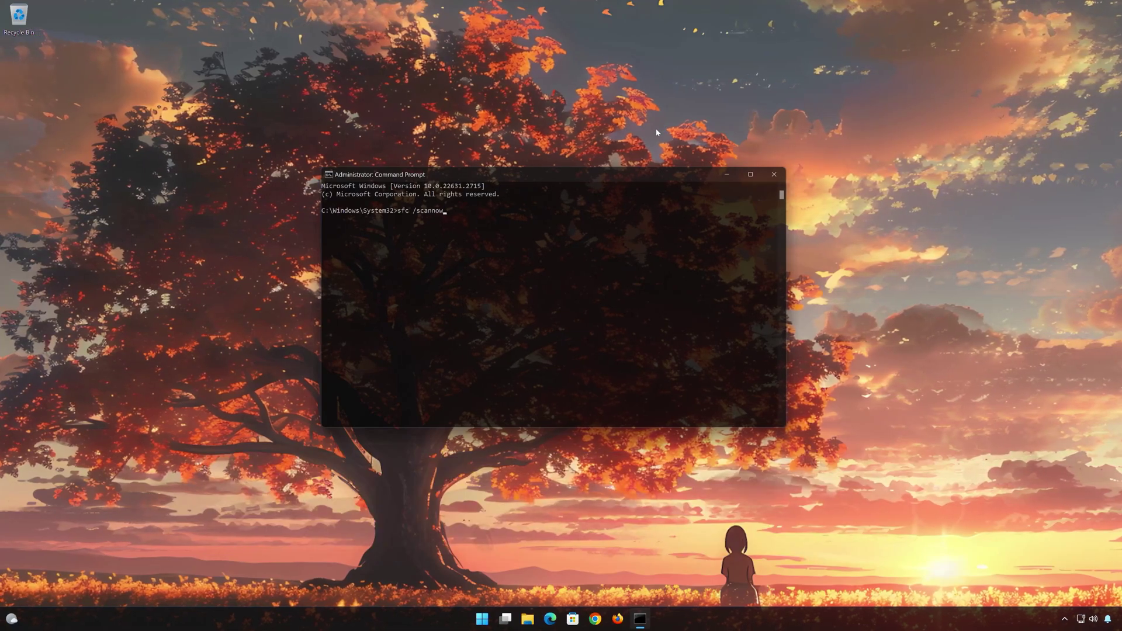
{"action": "key", "text": "Return"}
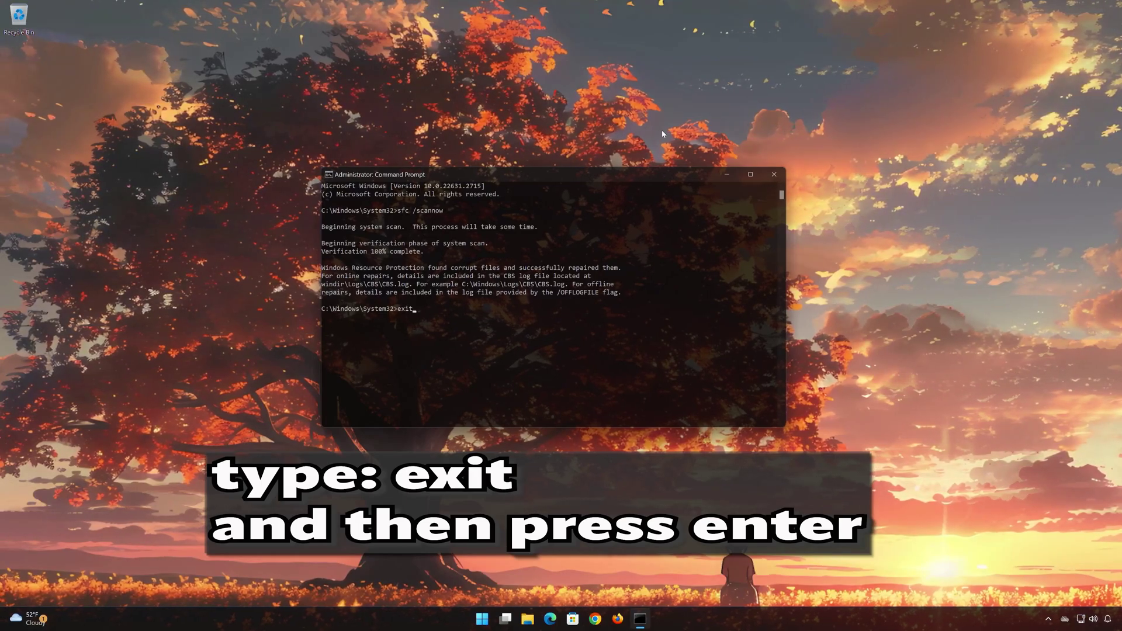
{"action": "key", "text": "Return"}
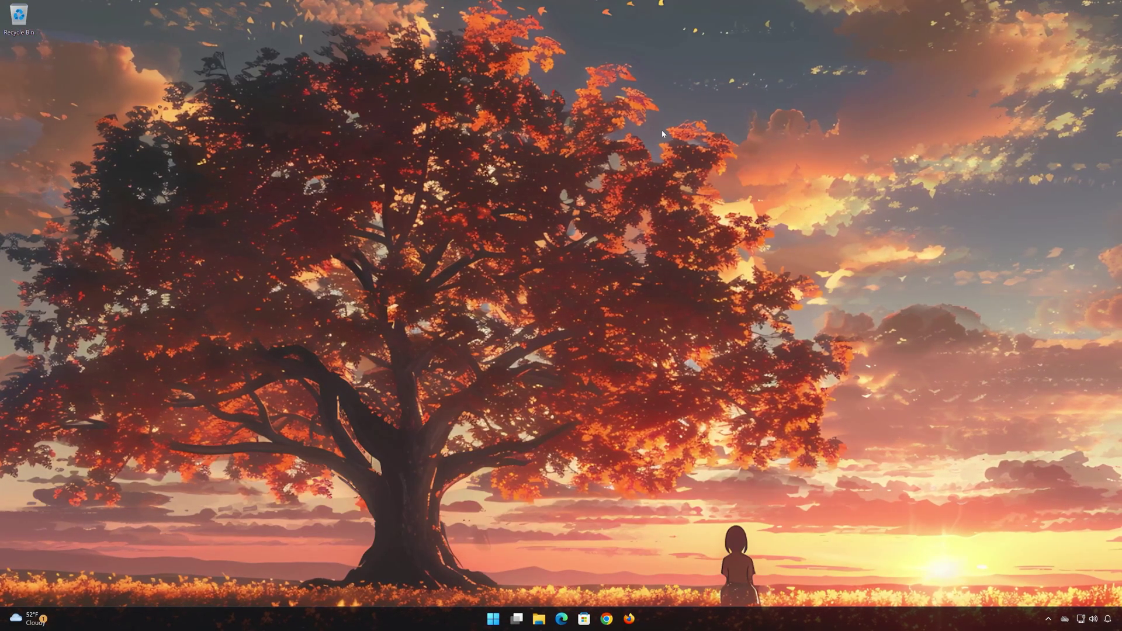